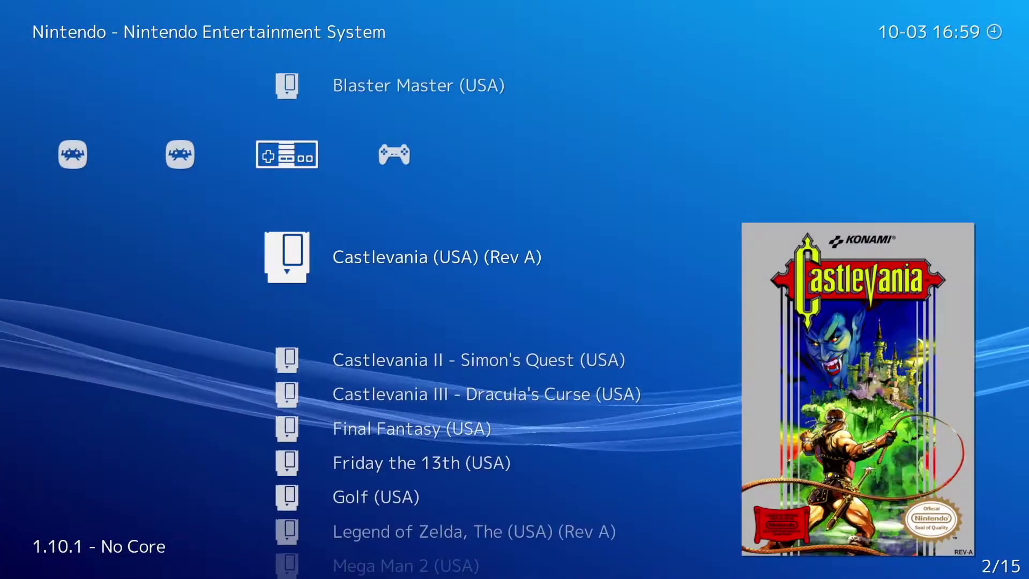
{"action": "key", "text": "Down"}
{"action": "key", "text": "Down"}
{"action": "key", "text": "Down"}
{"action": "key", "text": "Down"}
{"action": "key", "text": "Down"}
{"action": "key", "text": "Down"}
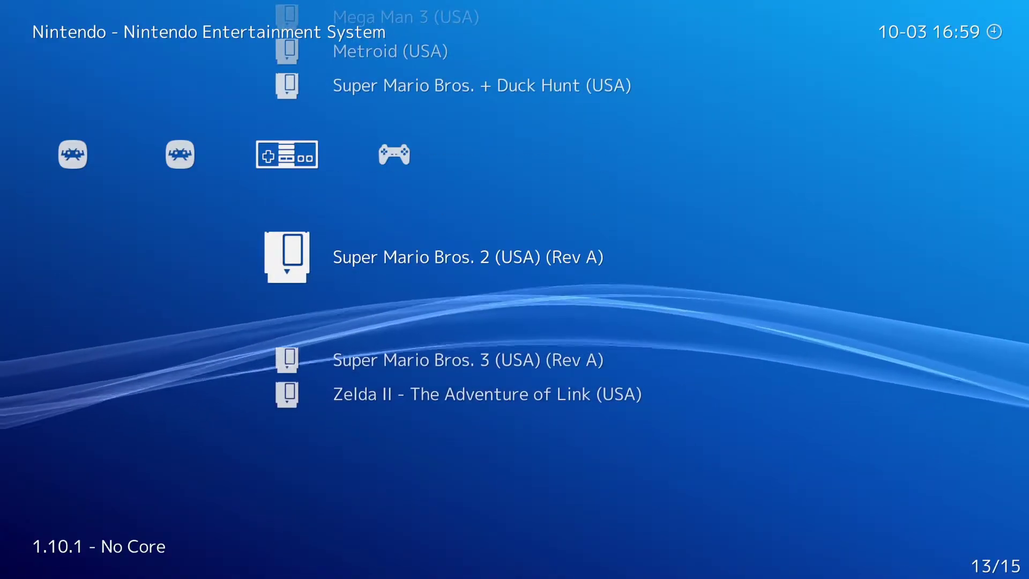
Download thumbnails for Super Mario Bros. 2 from its NES playlist entry menu.
{"action": "key", "text": "Down"}
{"action": "key", "text": "Down"}
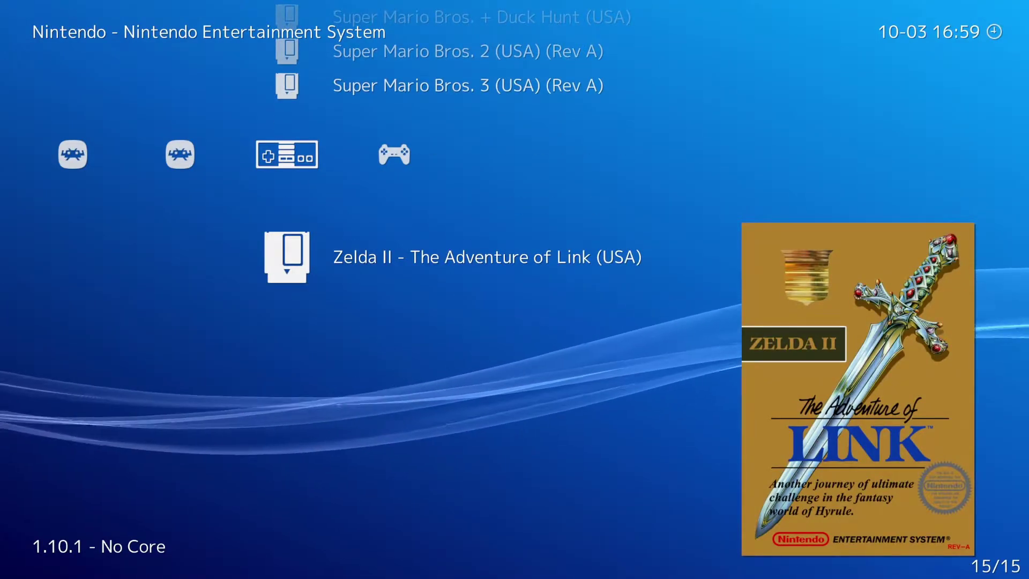
{"action": "key", "text": "Up"}
{"action": "key", "text": "Up"}
{"action": "key", "text": "Up"}
{"action": "key", "text": "Down"}
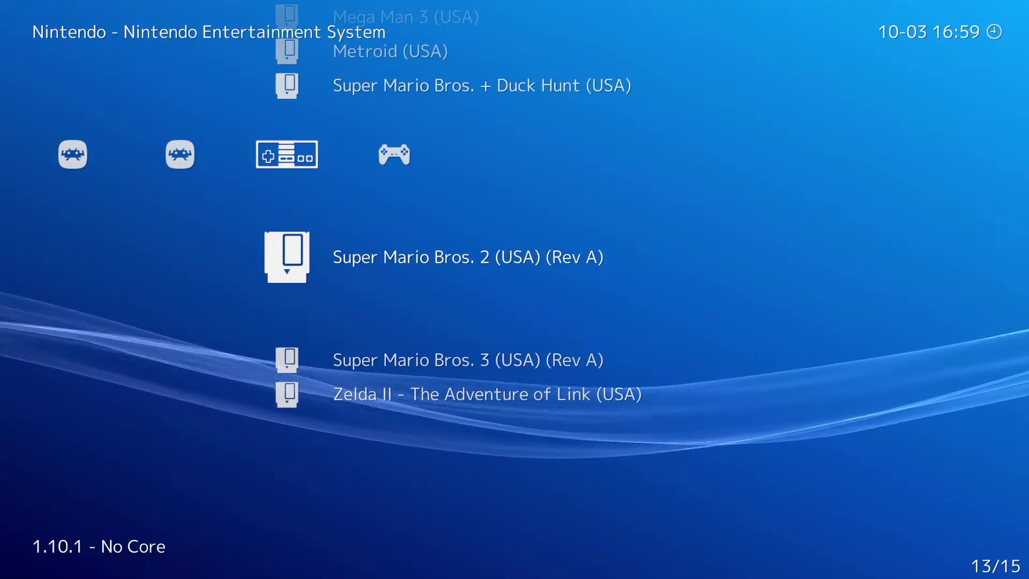
{"action": "key", "text": "Return"}
{"action": "key", "text": "Down"}
{"action": "key", "text": "Down"}
{"action": "key", "text": "Down"}
{"action": "key", "text": "Down"}
{"action": "key", "text": "Down"}
{"action": "key", "text": "Down"}
{"action": "key", "text": "Down"}
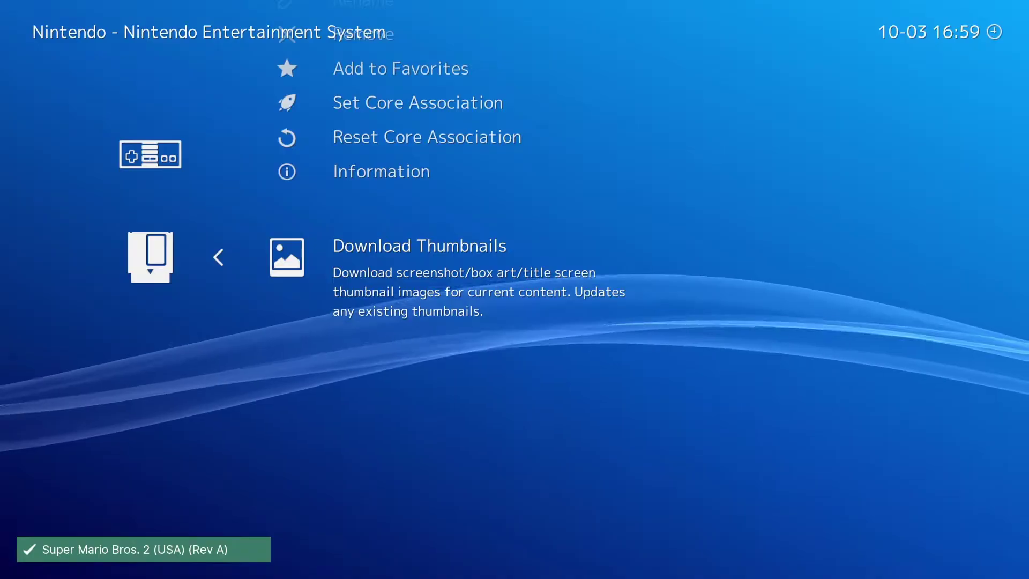
{"action": "key", "text": "BackSpace"}
Download thumbnails for Super Mario Bros. 3 the same way and return to the list.
{"action": "key", "text": "Up"}
{"action": "key", "text": "Down"}
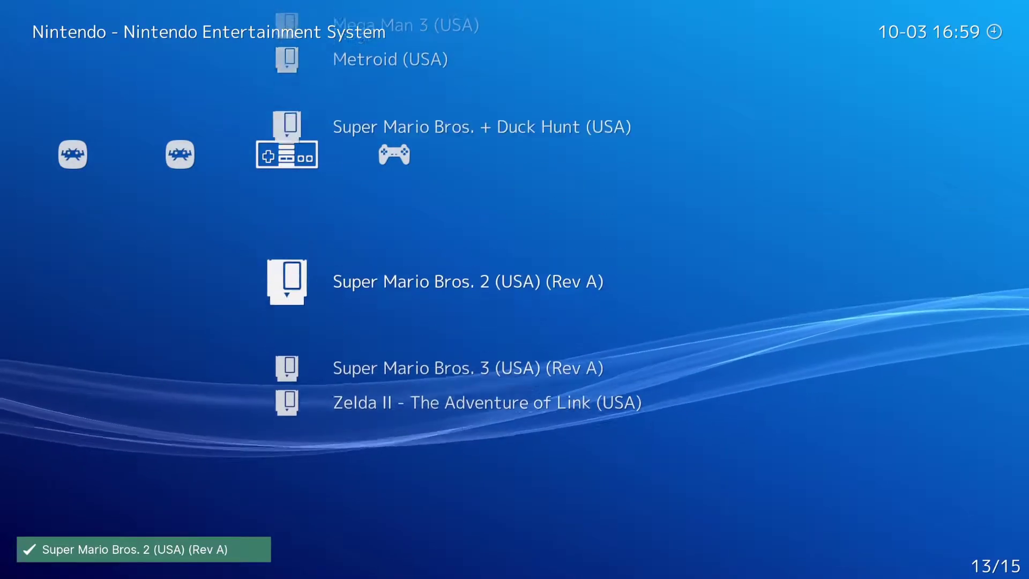
{"action": "key", "text": "Up"}
{"action": "key", "text": "Down"}
{"action": "key", "text": "Down"}
{"action": "key", "text": "Return"}
{"action": "key", "text": "Down"}
{"action": "key", "text": "Down"}
{"action": "key", "text": "Down"}
{"action": "key", "text": "Down"}
{"action": "key", "text": "Down"}
{"action": "key", "text": "Down"}
{"action": "key", "text": "Down"}
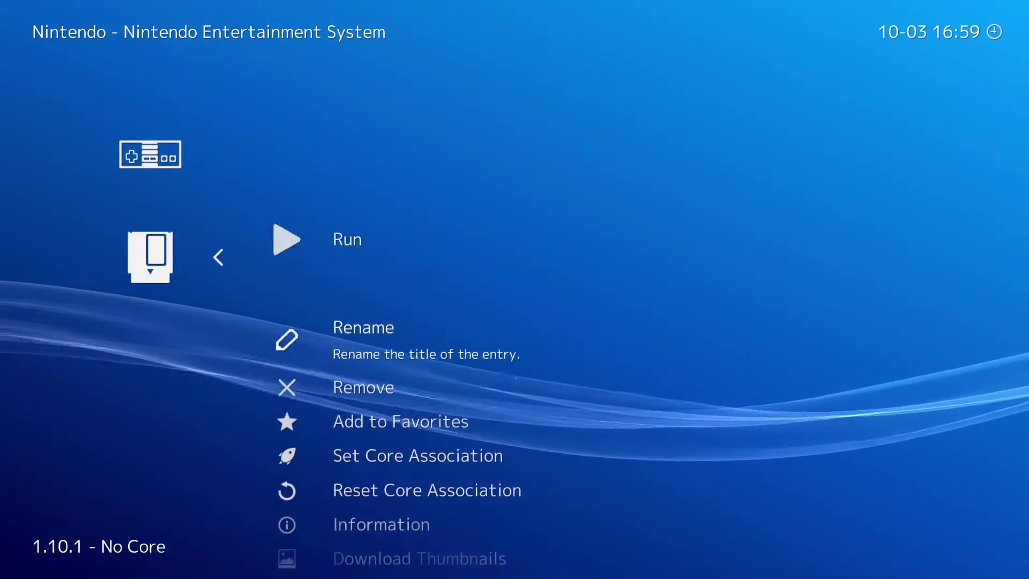
{"action": "key", "text": "Return"}
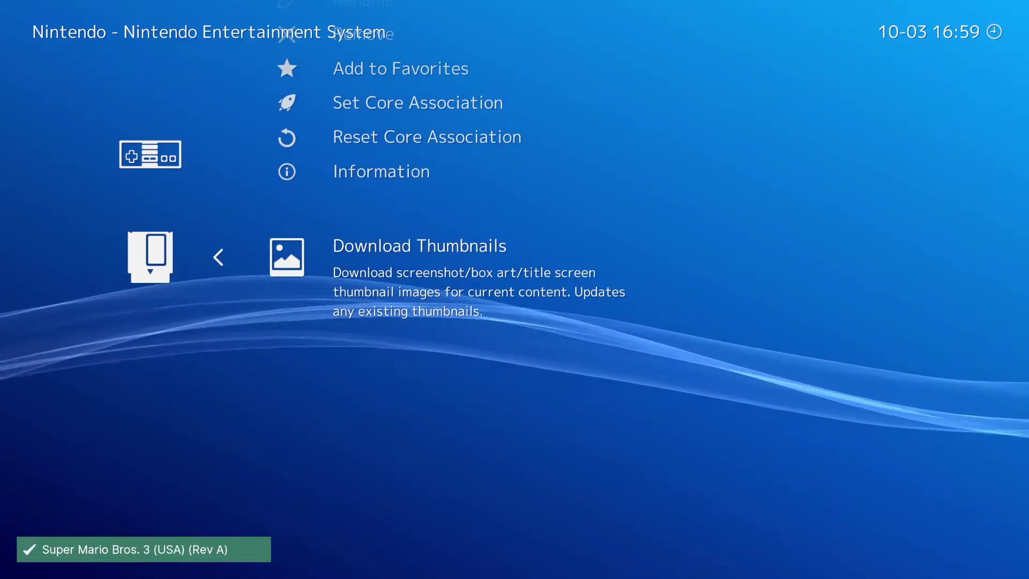
{"action": "key", "text": "BackSpace"}
Browse the NES list to check the box art for Metroid and Zelda II.
{"action": "key", "text": "Down"}
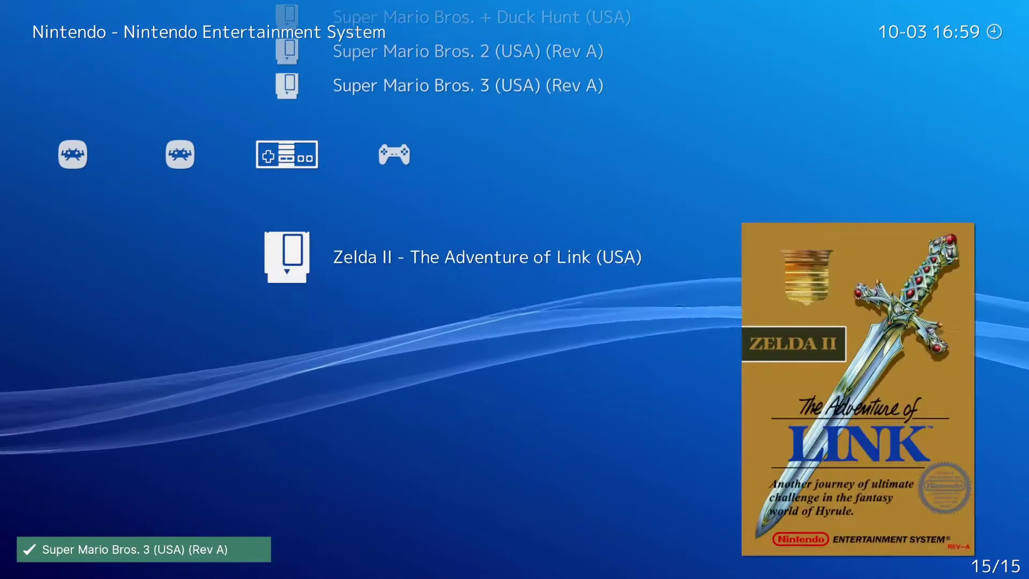
{"action": "key", "text": "Up"}
{"action": "key", "text": "Up"}
{"action": "key", "text": "Up"}
{"action": "key", "text": "Up"}
{"action": "key", "text": "Down"}
{"action": "key", "text": "Down"}
{"action": "key", "text": "Down"}
{"action": "key", "text": "Down"}
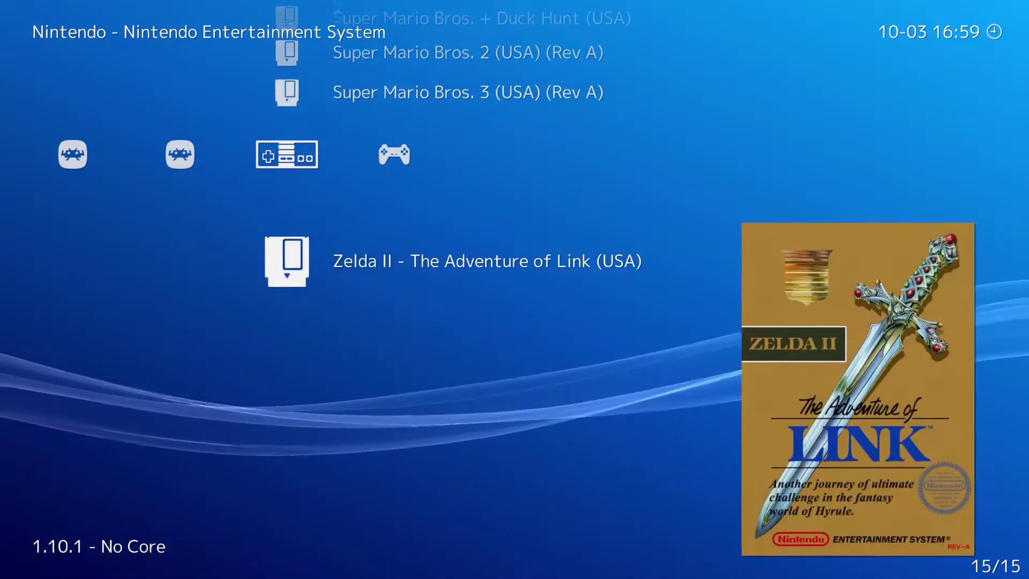
{"action": "key", "text": "Up"}
{"action": "key", "text": "Up"}
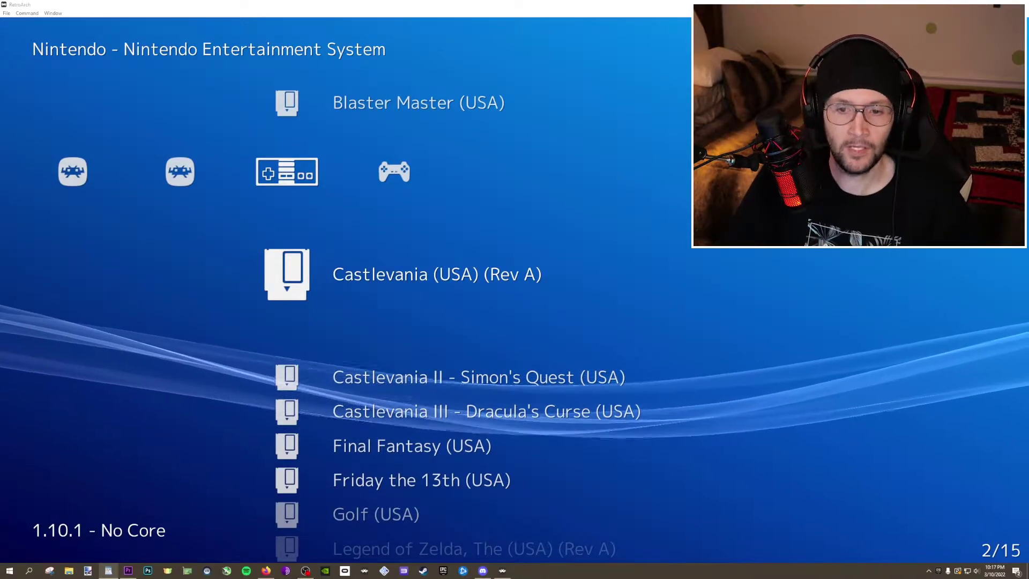
Compare the NES and Sony PlayStation playlists, checking Thrasher and Castlevania.
{"action": "key", "text": "Up"}
{"action": "key", "text": "Down"}
{"action": "key", "text": "Right"}
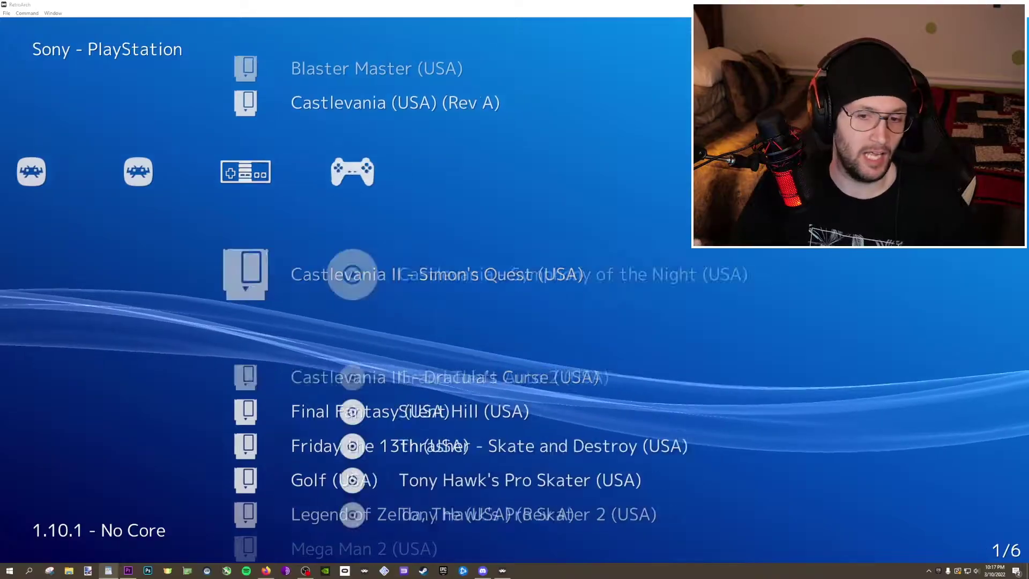
{"action": "key", "text": "Down"}
{"action": "key", "text": "Down"}
{"action": "key", "text": "Left"}
{"action": "key", "text": "Left"}
{"action": "key", "text": "Right"}
{"action": "key", "text": "Left"}
{"action": "key", "text": "Right"}
{"action": "key", "text": "Down"}
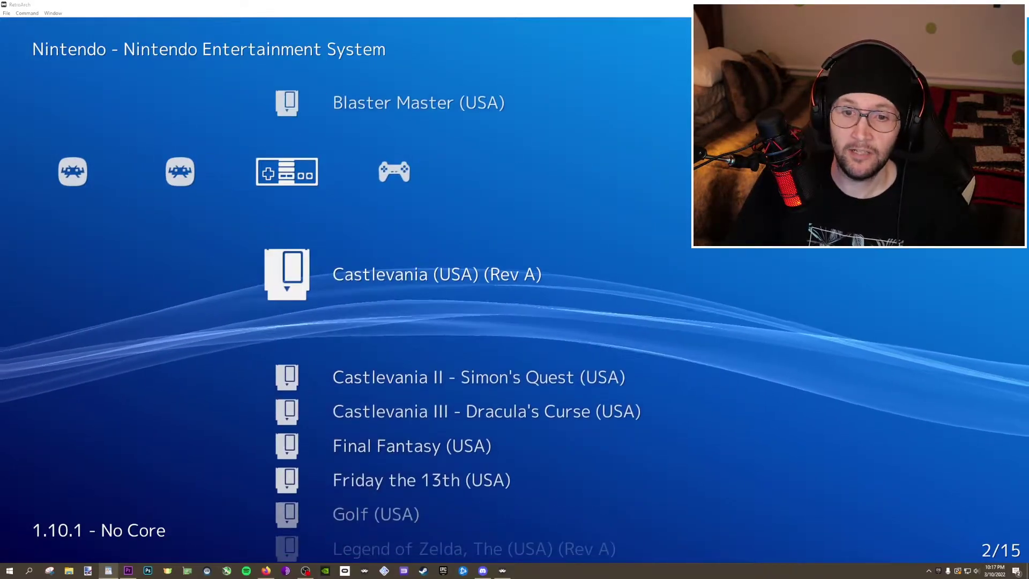
Go to Main Menu > Online Updater > Playlist Thumbnails Updater.
{"action": "key", "text": "Left"}
{"action": "key", "text": "Left"}
{"action": "key", "text": "Left"}
{"action": "key", "text": "Left"}
{"action": "key", "text": "Left"}
{"action": "key", "text": "Left"}
{"action": "key", "text": "Left"}
{"action": "key", "text": "Left"}
{"action": "key", "text": "Left"}
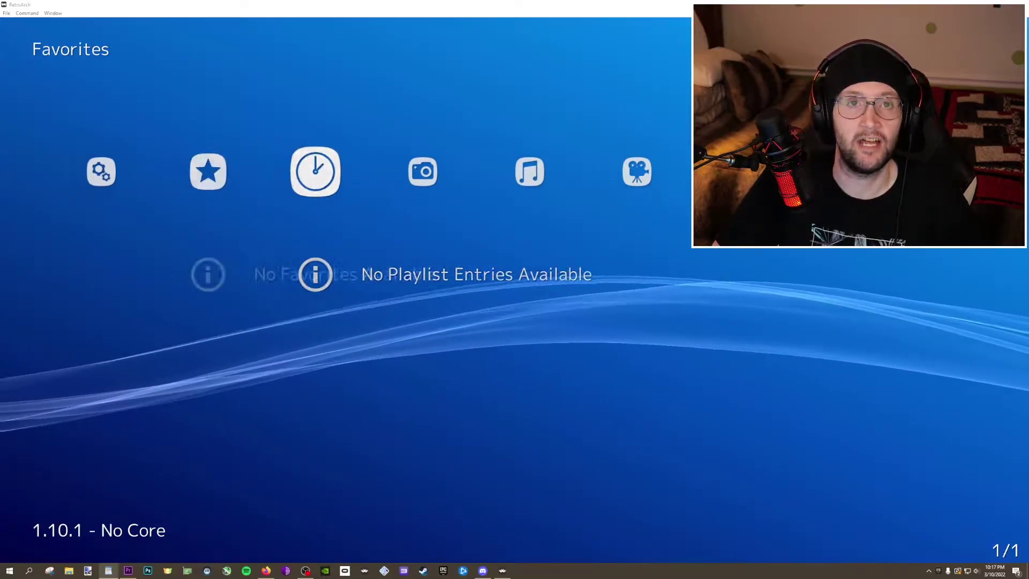
{"action": "key", "text": "Left"}
{"action": "key", "text": "Down"}
{"action": "key", "text": "Down"}
{"action": "key", "text": "Down"}
{"action": "key", "text": "Down"}
{"action": "key", "text": "Down"}
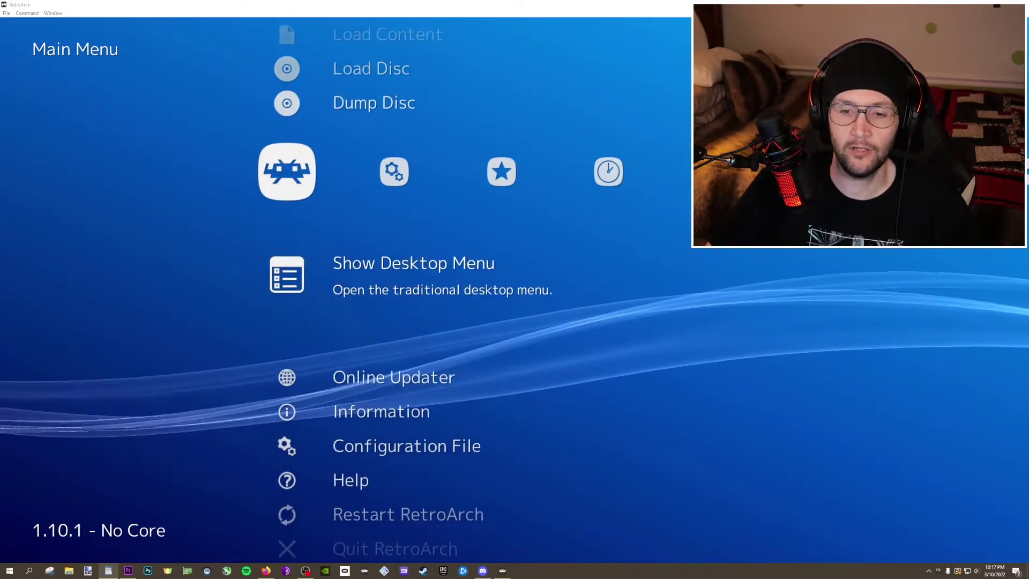
{"action": "key", "text": "Return"}
{"action": "key", "text": "Down"}
{"action": "key", "text": "Down"}
{"action": "key", "text": "Down"}
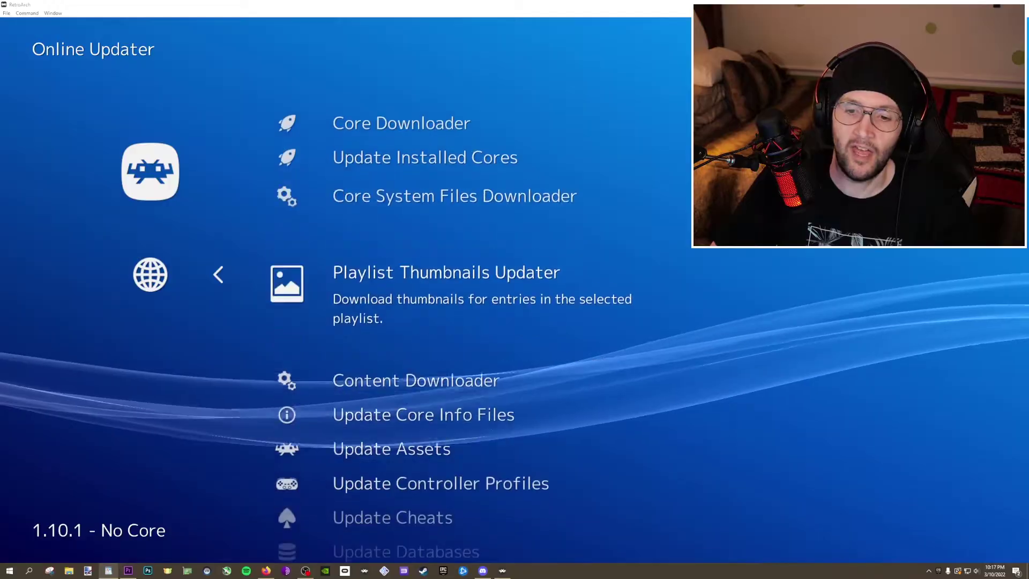
{"action": "key", "text": "Return"}
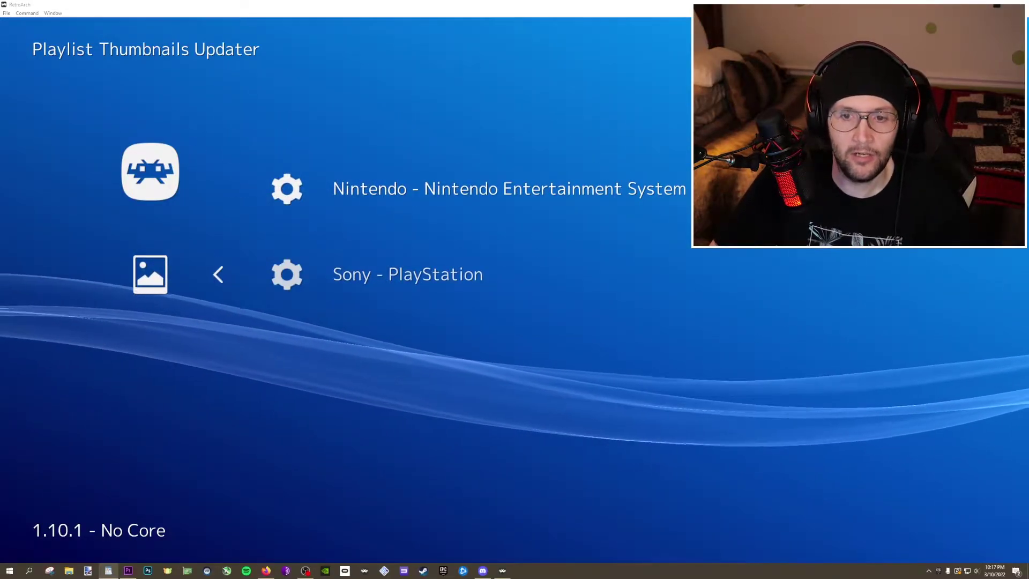
Run thumbnail downloads for the NES and Sony - PlayStation playlists, then return to the Main Menu.
{"action": "key", "text": "Down"}
{"action": "key", "text": "Up"}
{"action": "key", "text": "Return"}
{"action": "key", "text": "Down"}
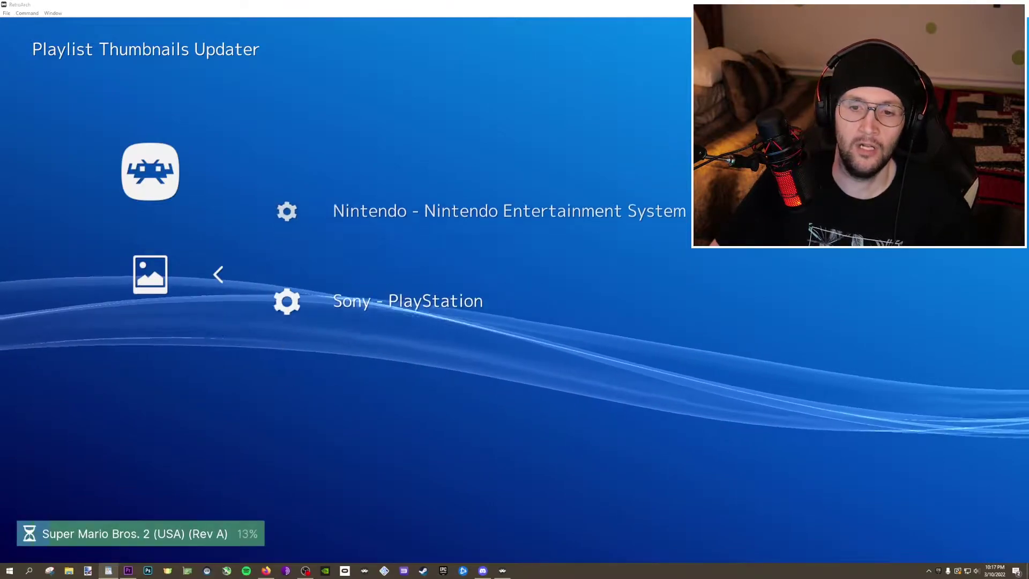
{"action": "key", "text": "Return"}
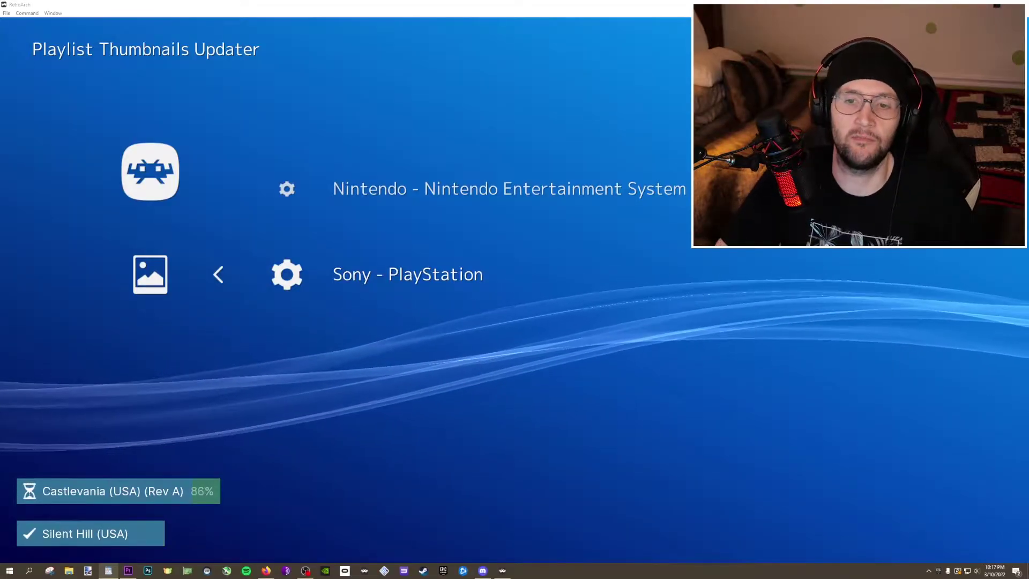
{"action": "key", "text": "BackSpace"}
{"action": "key", "text": "BackSpace"}
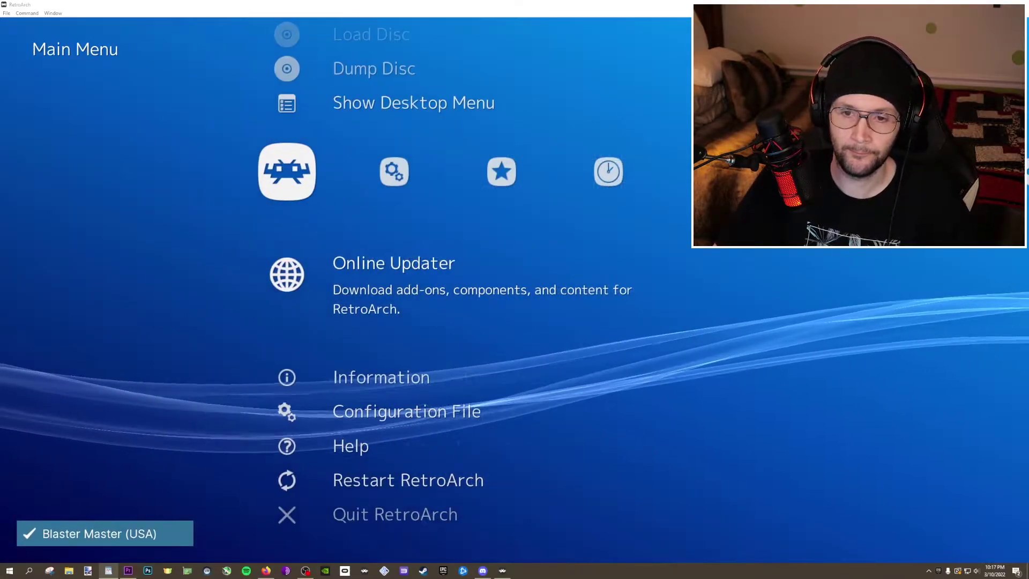
Back on the NES playlist, cycle Blaster Master's thumbnails through snapshot, title screen and box art.
{"action": "key", "text": "Right"}
{"action": "key", "text": "Right"}
{"action": "key", "text": "Right"}
{"action": "key", "text": "Right"}
{"action": "key", "text": "Right"}
{"action": "key", "text": "Right"}
{"action": "key", "text": "Right"}
{"action": "key", "text": "Right"}
{"action": "key", "text": "Right"}
{"action": "key", "text": "Right"}
{"action": "key", "text": "Right"}
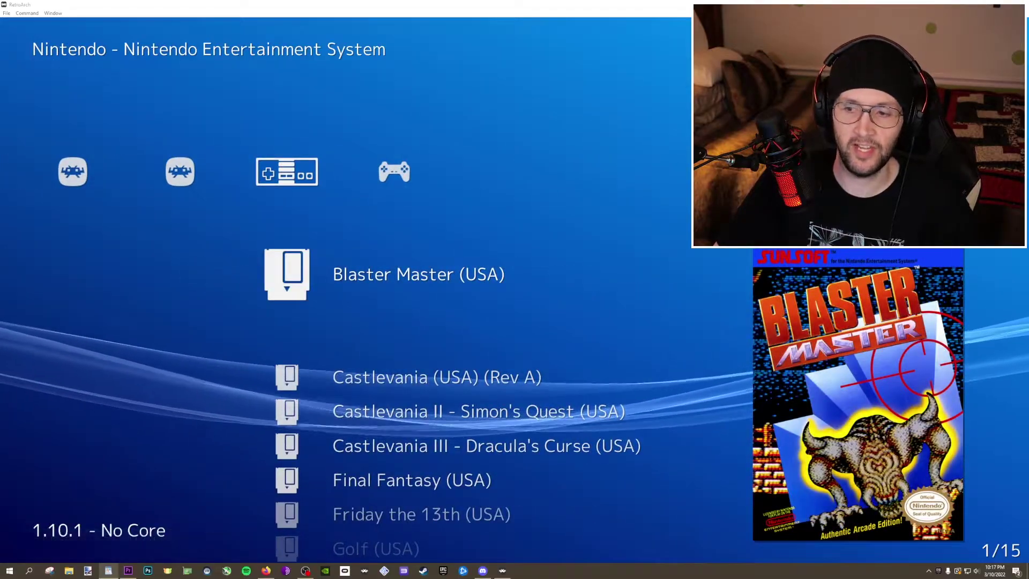
{"action": "key", "text": "Down"}
{"action": "key", "text": "Down"}
{"action": "key", "text": "Down"}
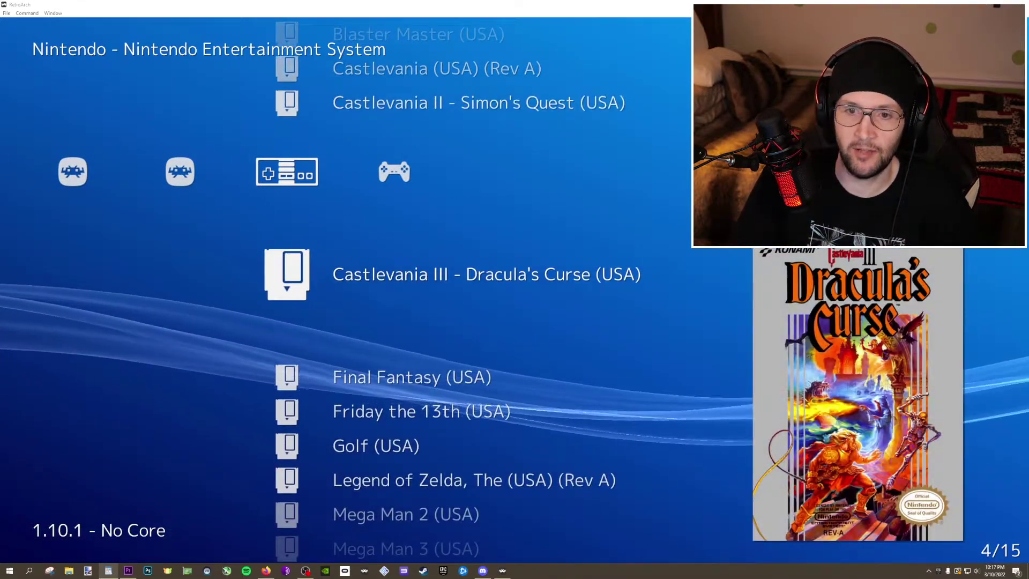
{"action": "key", "text": "Up"}
{"action": "key", "text": "Up"}
{"action": "key", "text": "Up"}
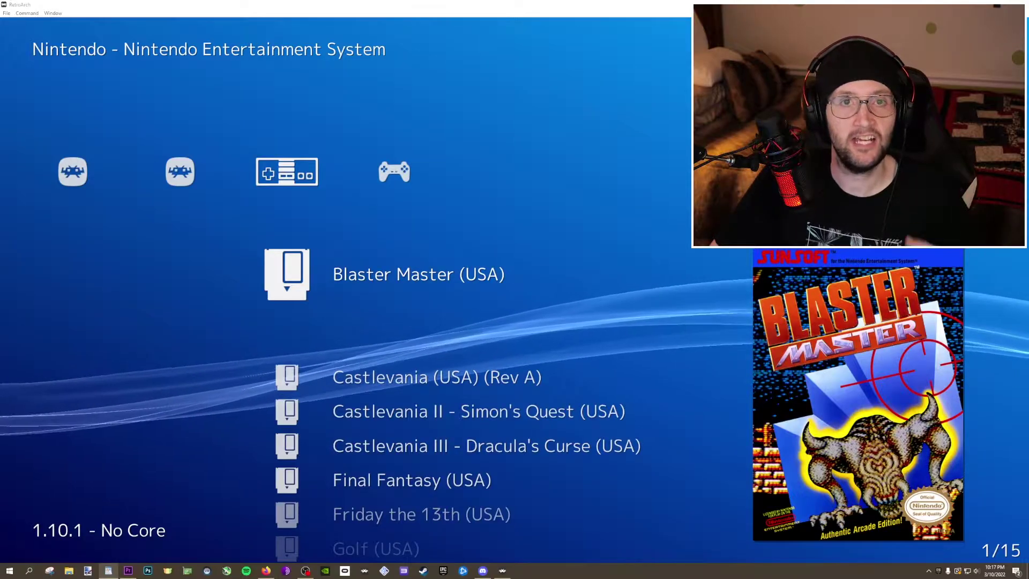
{"action": "key", "text": "a"}
{"action": "key", "text": "a"}
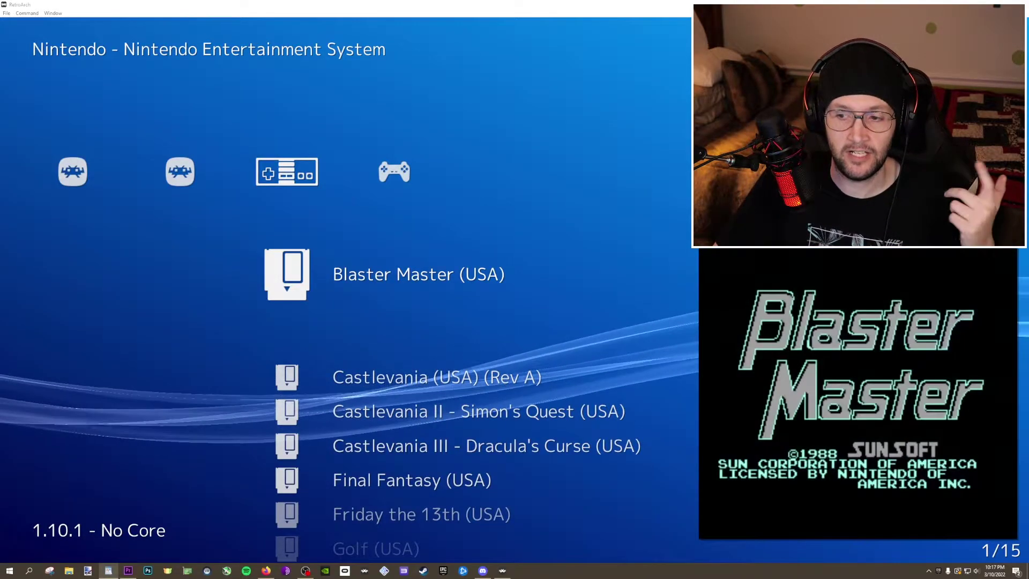
{"action": "key", "text": "a"}
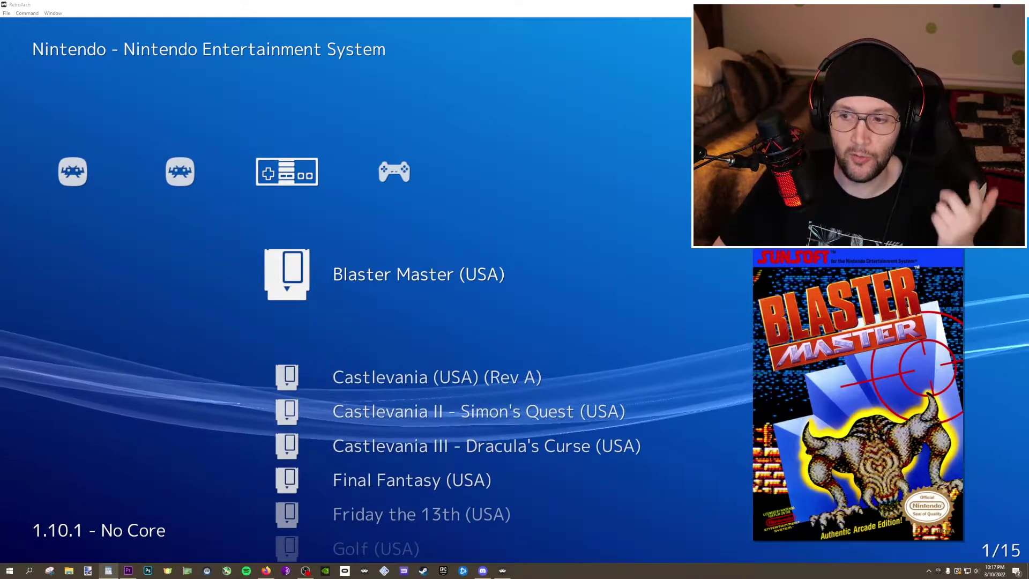
{"action": "key", "text": "a"}
{"action": "key", "text": "a"}
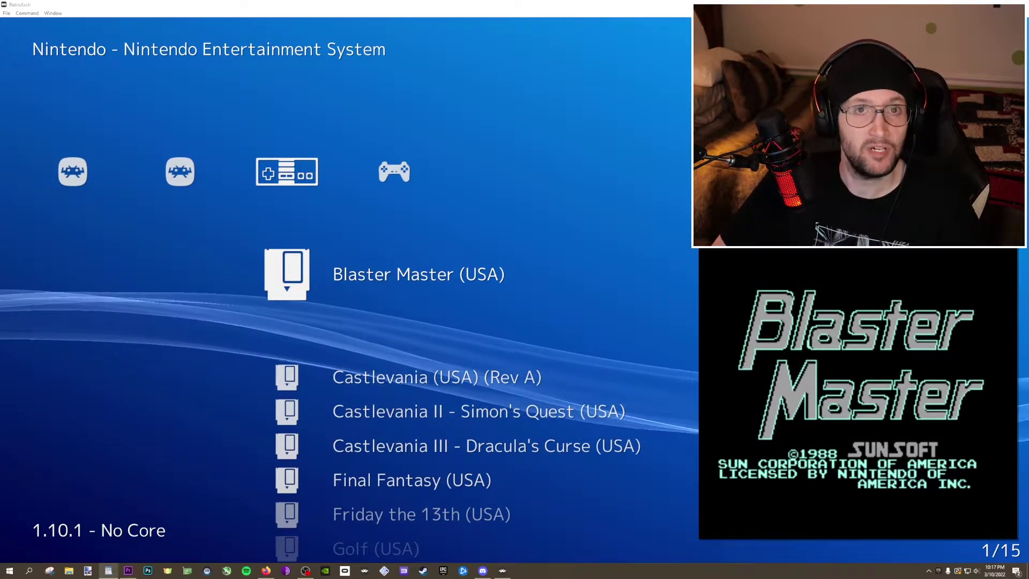
{"action": "key", "text": "a"}
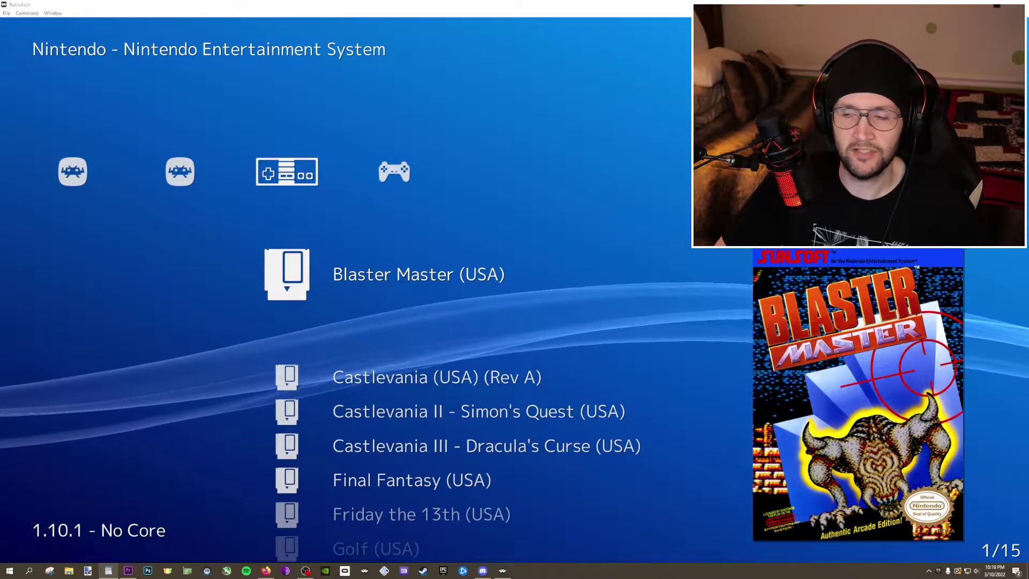
Download box art for Super Mario Bros. 2 (USA) (Rev A) from its entry options.
{"action": "key", "text": "Down"}
{"action": "key", "text": "Down"}
{"action": "key", "text": "Down"}
{"action": "key", "text": "Down"}
{"action": "key", "text": "Down"}
{"action": "key", "text": "Down"}
{"action": "key", "text": "Down"}
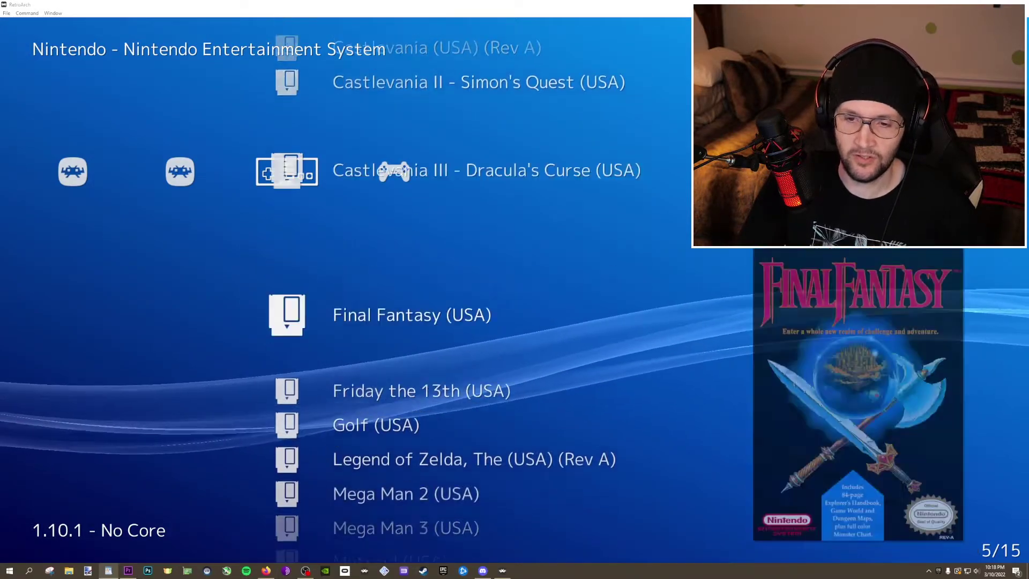
{"action": "key", "text": "Down"}
{"action": "key", "text": "Down"}
{"action": "key", "text": "Down"}
{"action": "key", "text": "Down"}
{"action": "key", "text": "Down"}
{"action": "key", "text": "Down"}
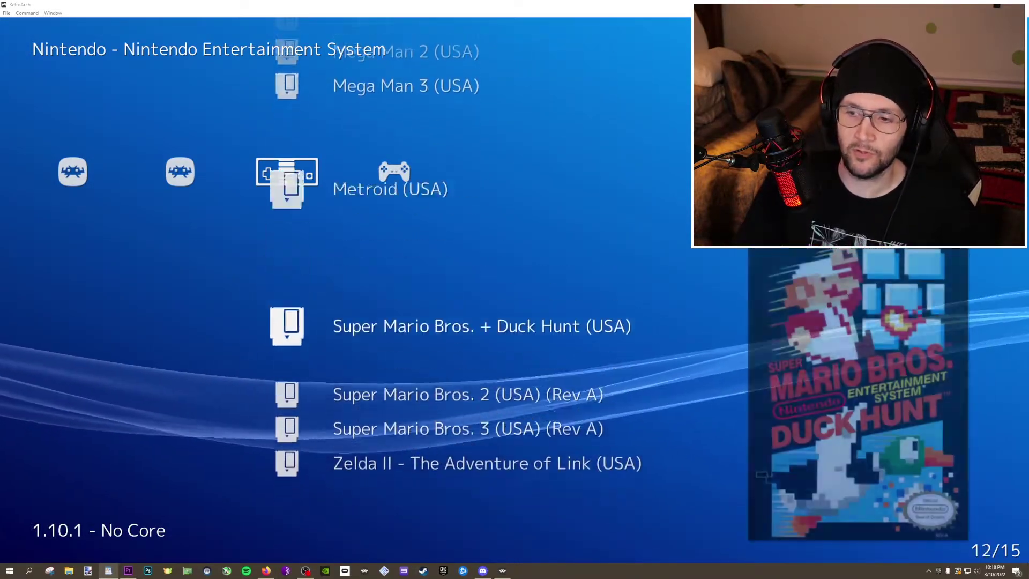
{"action": "key", "text": "Down"}
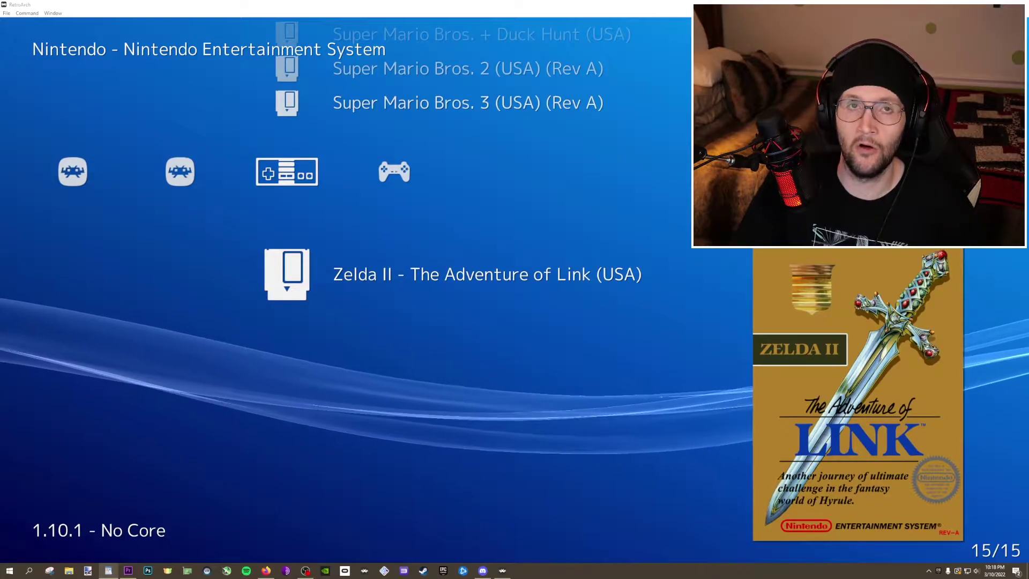
{"action": "key", "text": "Up"}
{"action": "key", "text": "Up"}
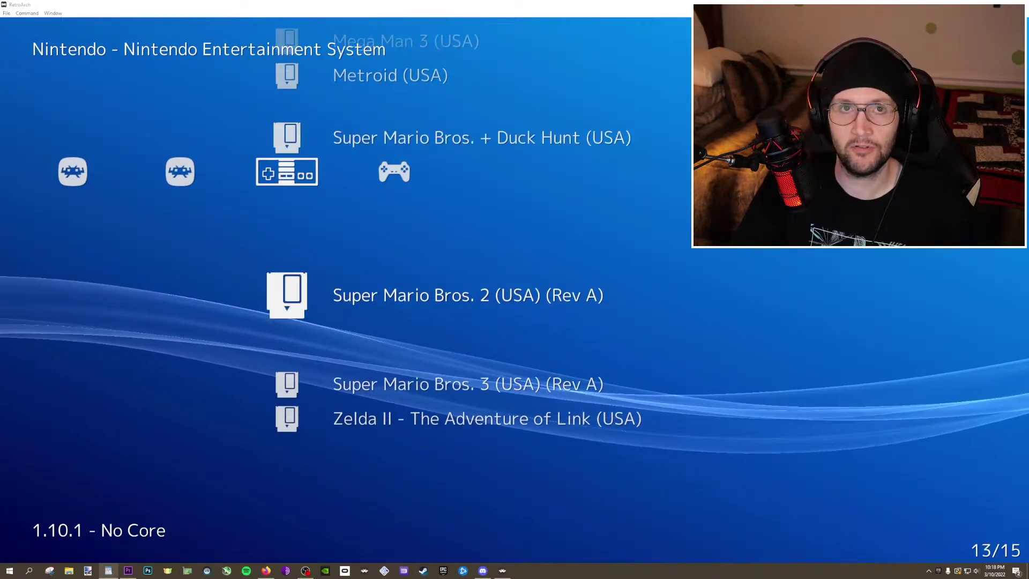
{"action": "key", "text": "Down"}
{"action": "key", "text": "Down"}
{"action": "key", "text": "Up"}
{"action": "key", "text": "Up"}
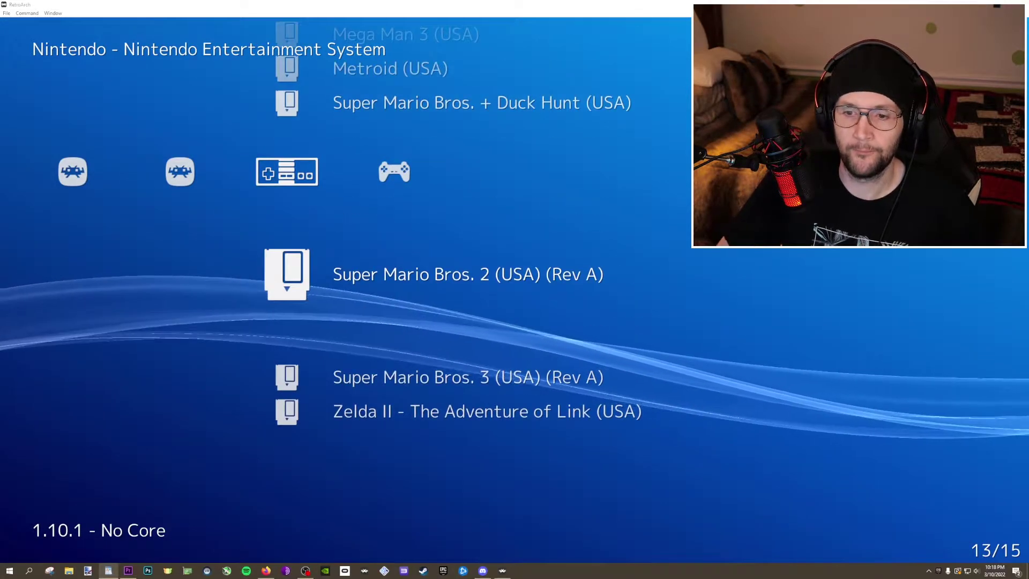
{"action": "key", "text": "Return"}
{"action": "key", "text": "Down"}
{"action": "key", "text": "Down"}
{"action": "key", "text": "Down"}
{"action": "key", "text": "Down"}
{"action": "key", "text": "Down"}
{"action": "key", "text": "Down"}
{"action": "key", "text": "Down"}
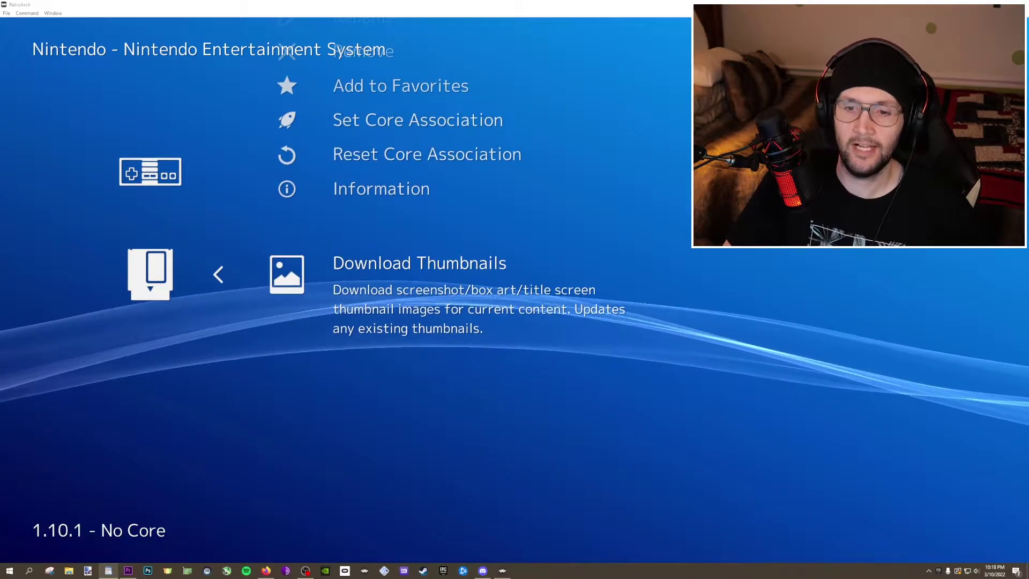
{"action": "key", "text": "Return"}
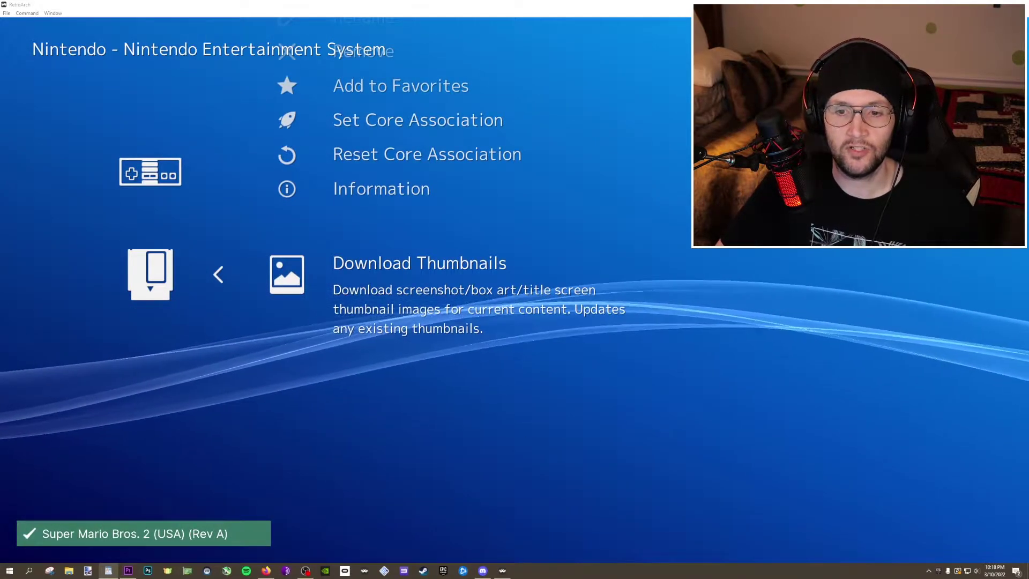
{"action": "key", "text": "BackSpace"}
Download box art for Super Mario Bros. 3 (USA) (Rev A) and return to the list.
{"action": "key", "text": "Down"}
{"action": "key", "text": "Return"}
{"action": "key", "text": "Down"}
{"action": "key", "text": "Down"}
{"action": "key", "text": "Down"}
{"action": "key", "text": "Down"}
{"action": "key", "text": "Down"}
{"action": "key", "text": "Down"}
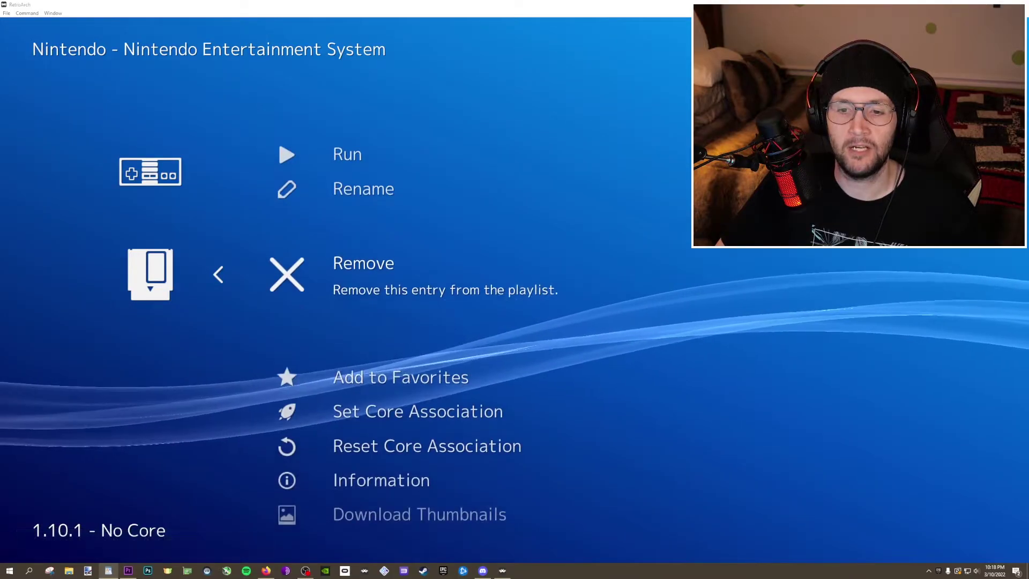
{"action": "key", "text": "Return"}
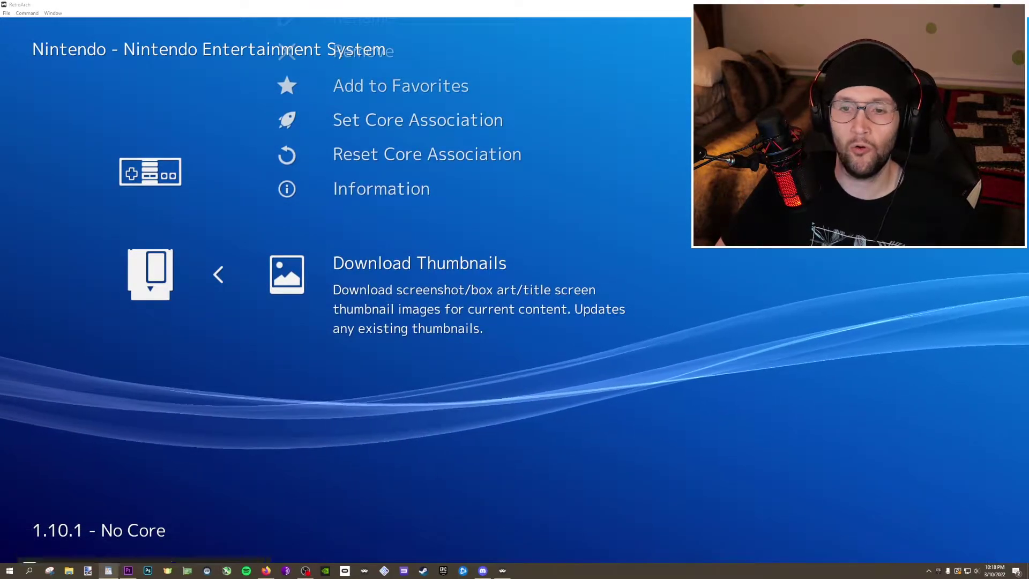
{"action": "key", "text": "BackSpace"}
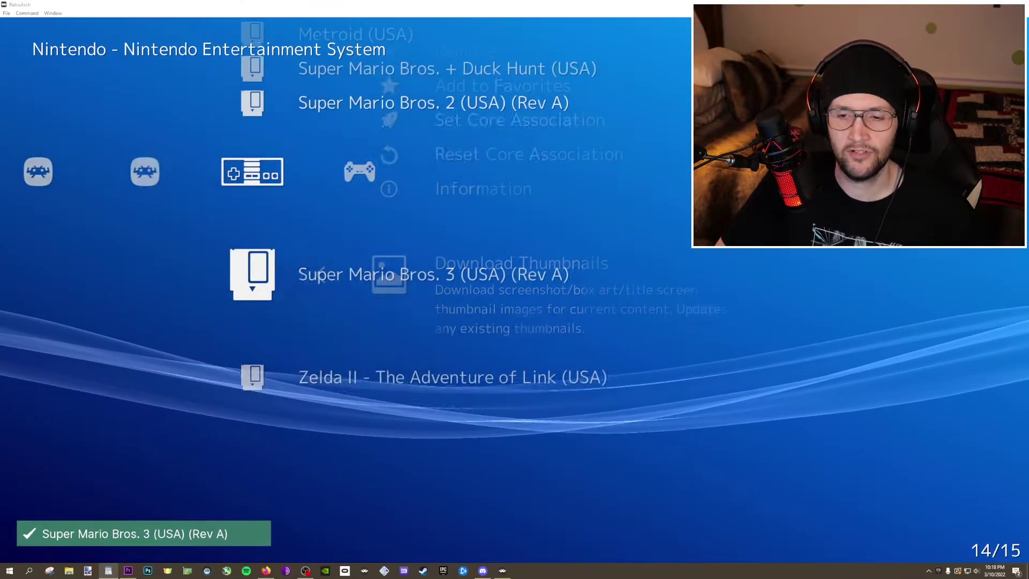
{"action": "key", "text": "Up"}
{"action": "key", "text": "Up"}
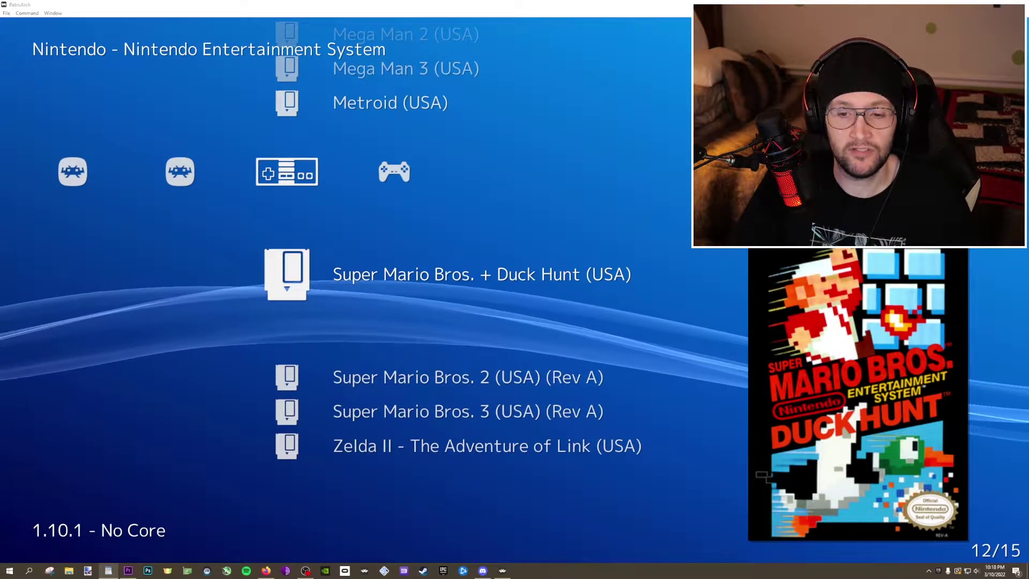
Bring Firefox's thumbnails.libretro.com index forward, zoom it to 200%, and scroll the folder list.
{"action": "key", "text": "alt+Tab"}
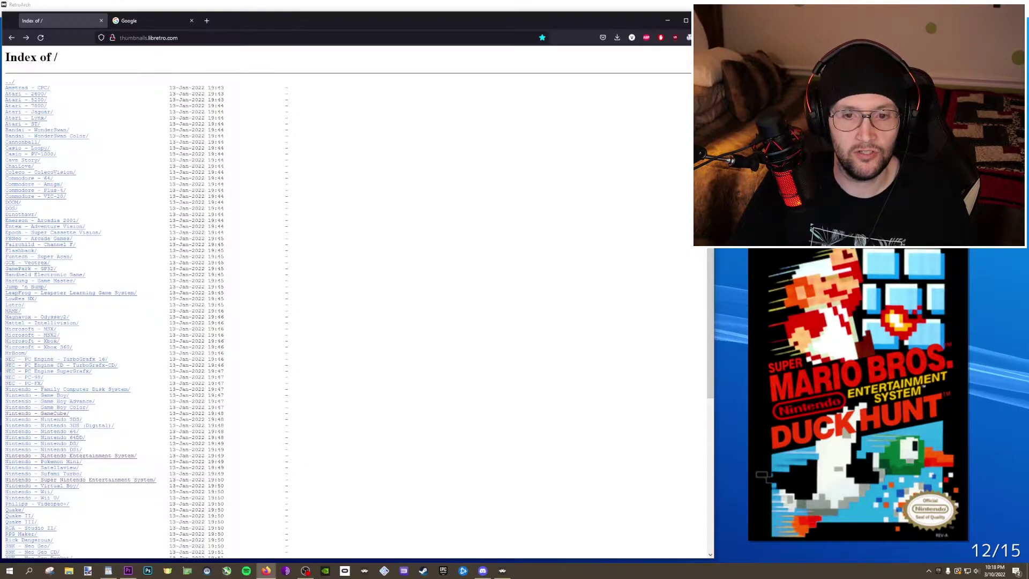
{"action": "key", "text": "ctrl+plus"}
{"action": "key", "text": "ctrl+plus"}
{"action": "key", "text": "ctrl+plus"}
{"action": "key", "text": "ctrl+plus"}
{"action": "key", "text": "ctrl+plus"}
{"action": "key", "text": "ctrl+plus"}
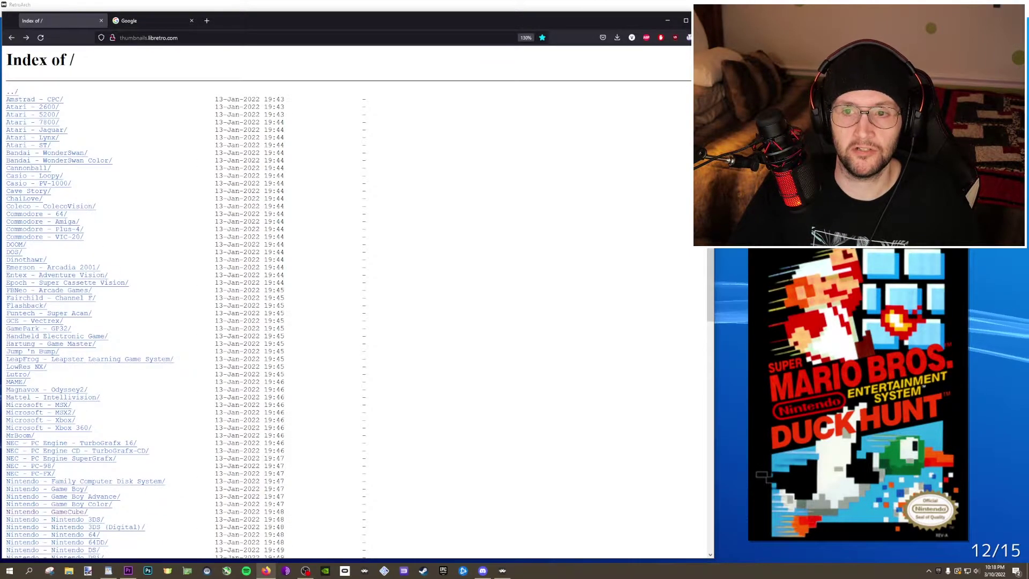
{"action": "key", "text": "ctrl+plus"}
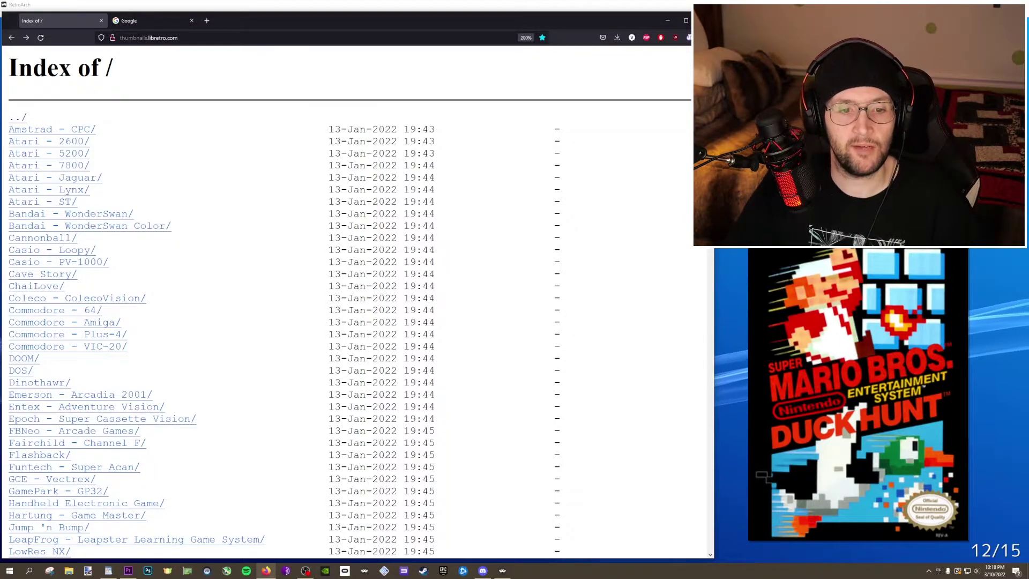
{"action": "scroll", "coordinate": [349, 300], "scroll_direction": "down", "scroll_amount": 10}
{"action": "scroll", "coordinate": [349, 300], "scroll_direction": "up", "scroll_amount": 8}
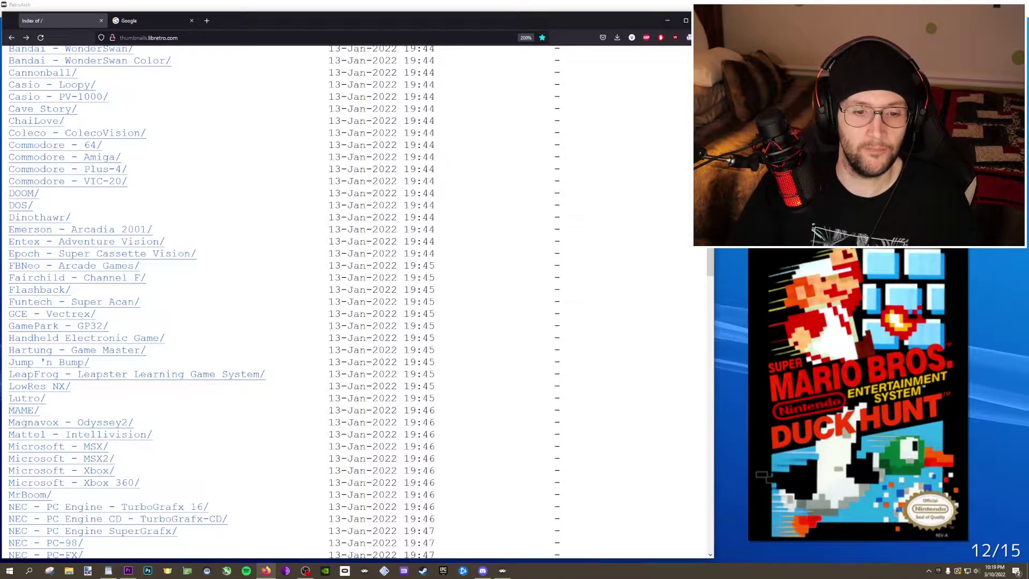
{"action": "scroll", "coordinate": [349, 301], "scroll_direction": "down", "scroll_amount": 7}
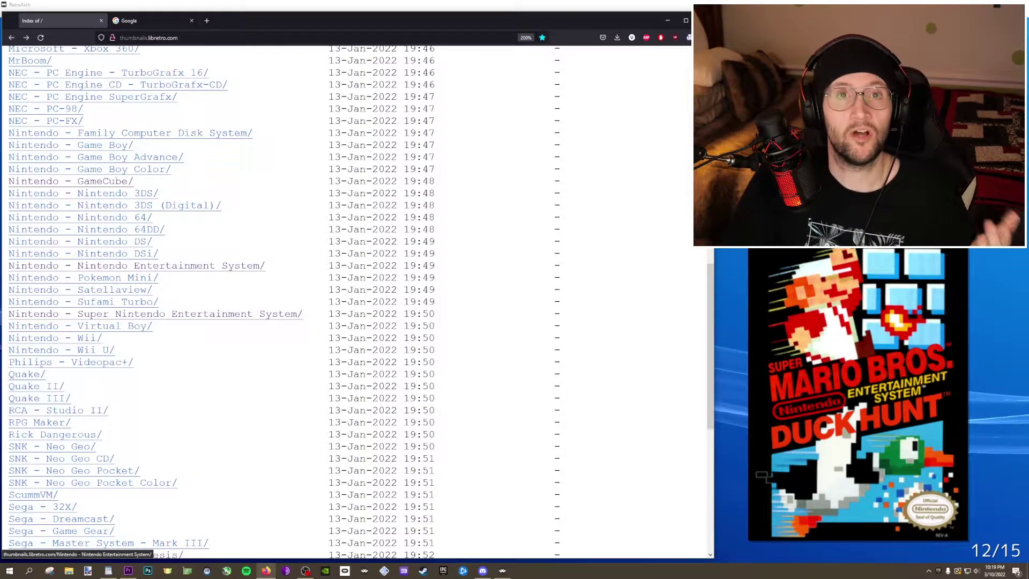
Open the NES Named_Boxarts folder, scroll to the Super Mario Bros. covers, and move the browser aside.
{"action": "left_click", "coordinate": [172, 266]}
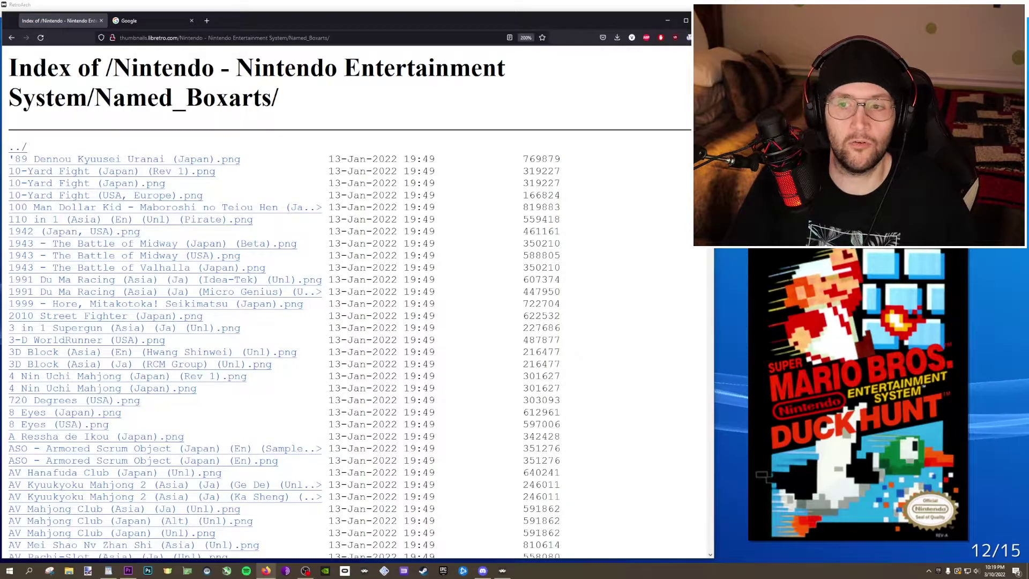
{"action": "scroll", "coordinate": [344, 301], "scroll_direction": "down", "scroll_amount": 20}
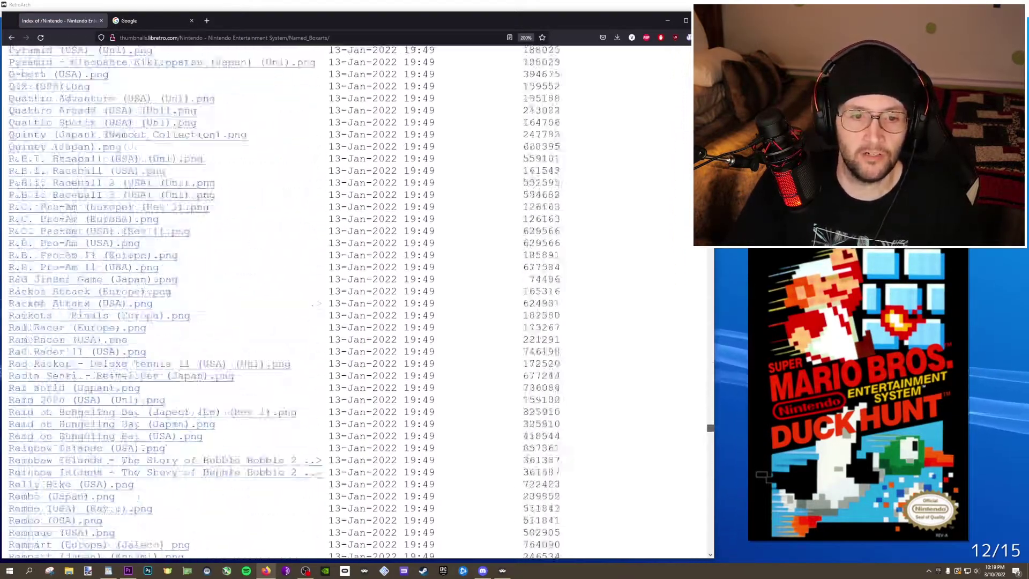
{"action": "scroll", "coordinate": [343, 300], "scroll_direction": "down", "scroll_amount": 20}
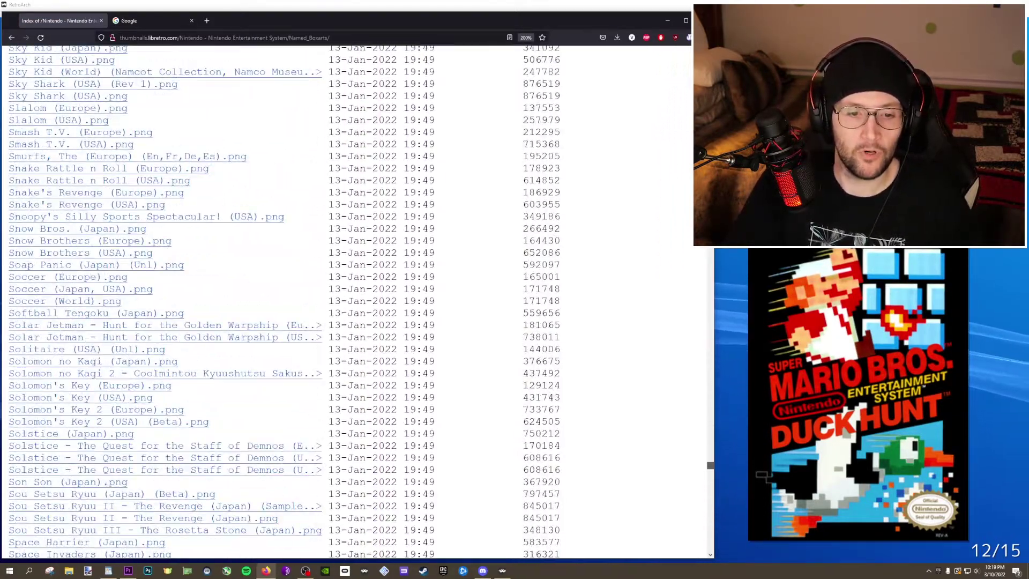
{"action": "scroll", "coordinate": [343, 300], "scroll_direction": "down", "scroll_amount": 20}
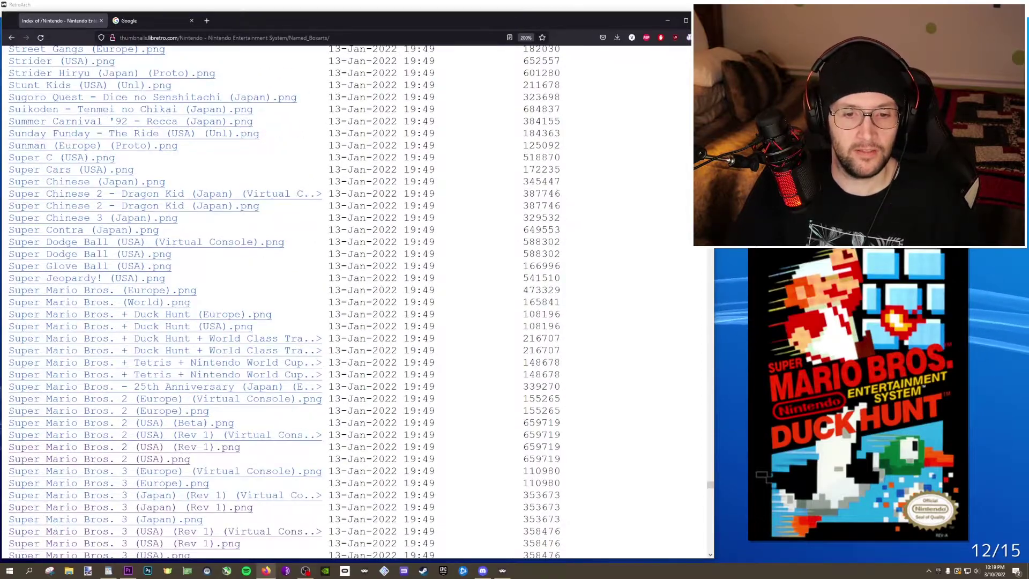
{"action": "scroll", "coordinate": [343, 300], "scroll_direction": "up", "scroll_amount": 3}
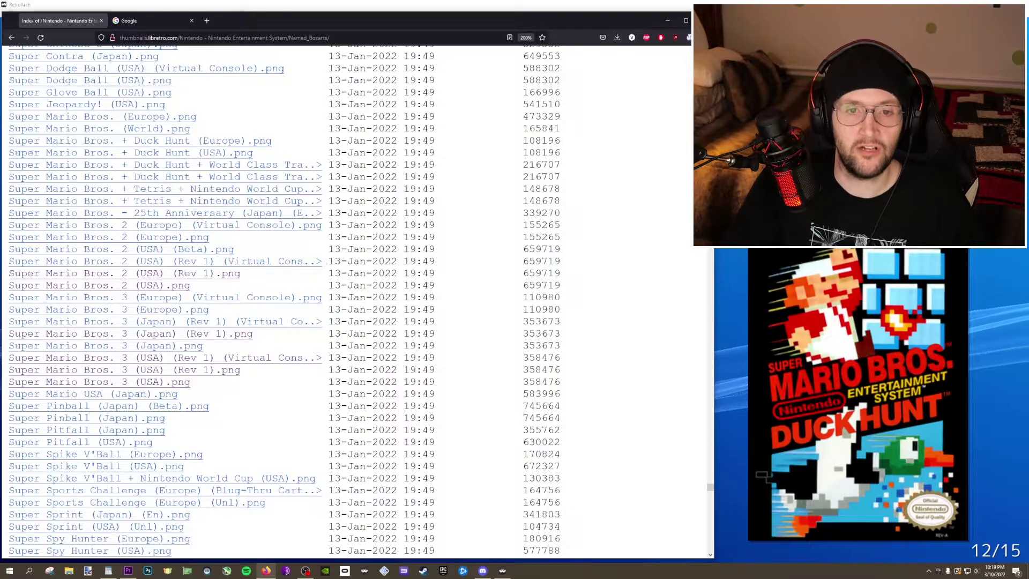
{"action": "left_click_drag", "start_coordinate": [268, 20], "coordinate": [923, 59]}
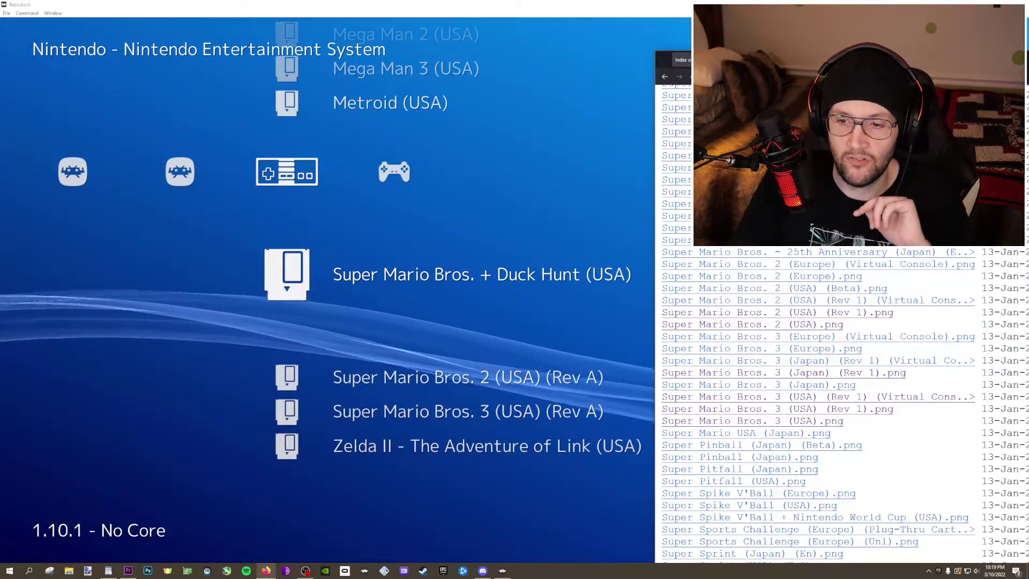
Recentre the browser, then return to RetroArch and move left to Standalone Cores.
{"action": "left_click_drag", "start_coordinate": [950, 58], "coordinate": [349, 20]}
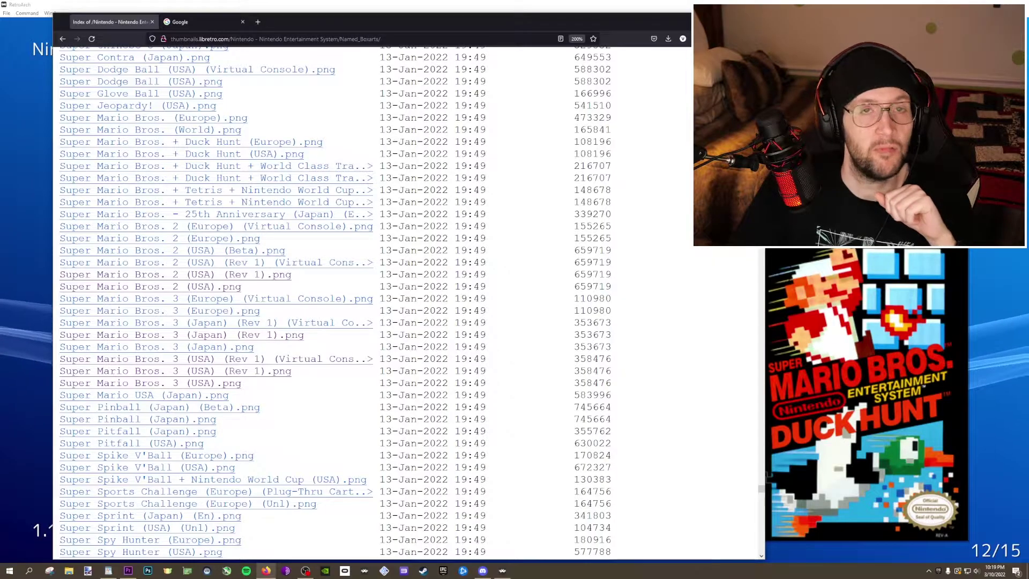
{"action": "key", "text": "alt+Tab"}
{"action": "key", "text": "Up"}
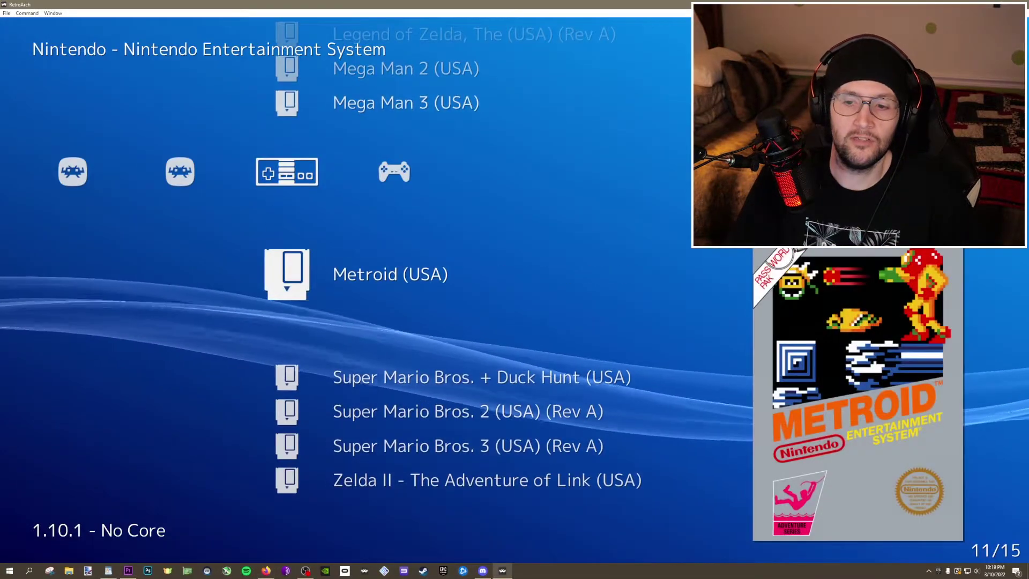
{"action": "key", "text": "Down"}
{"action": "key", "text": "Return"}
{"action": "key", "text": "BackSpace"}
{"action": "key", "text": "Left"}
{"action": "key", "text": "Left"}
{"action": "key", "text": "Left"}
{"action": "key", "text": "Left"}
{"action": "key", "text": "Left"}
{"action": "key", "text": "Left"}
{"action": "key", "text": "Left"}
{"action": "key", "text": "Left"}
{"action": "key", "text": "Left"}
{"action": "key", "text": "Left"}
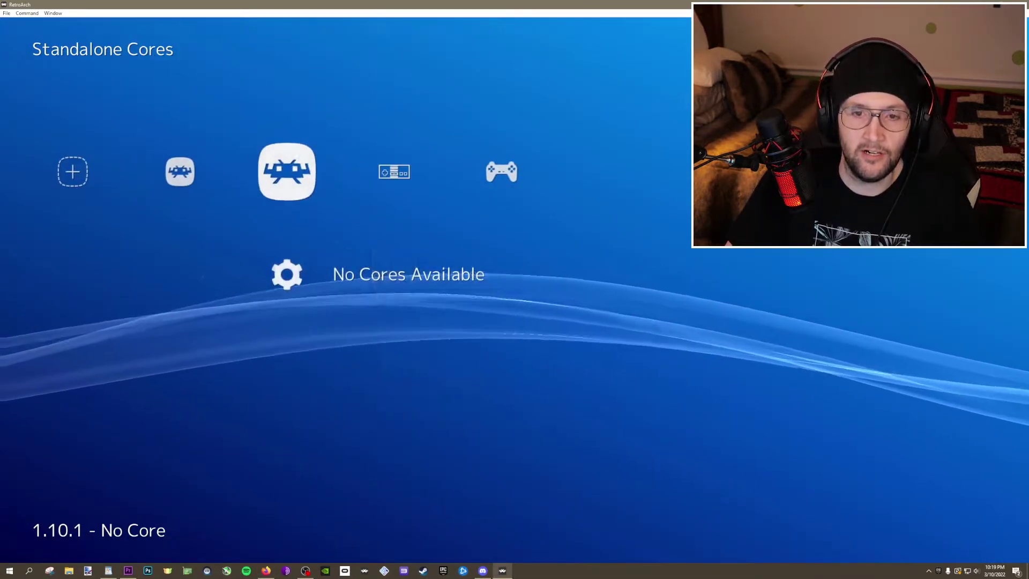
Open the desktop menu window from the Main Menu and dismiss its welcome message.
{"action": "key", "text": "Left"}
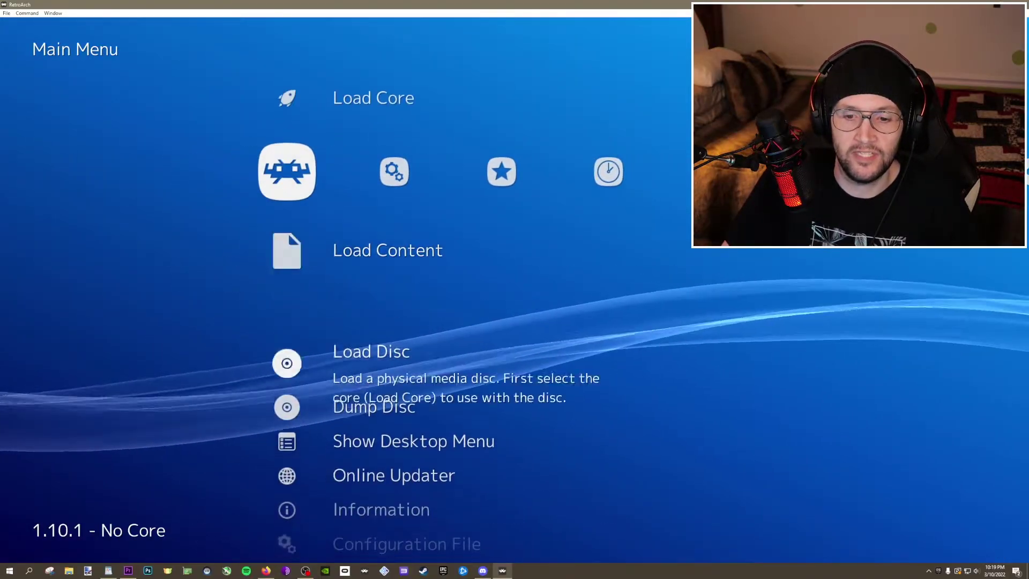
{"action": "key", "text": "Down"}
{"action": "key", "text": "Down"}
{"action": "key", "text": "Down"}
{"action": "key", "text": "Return"}
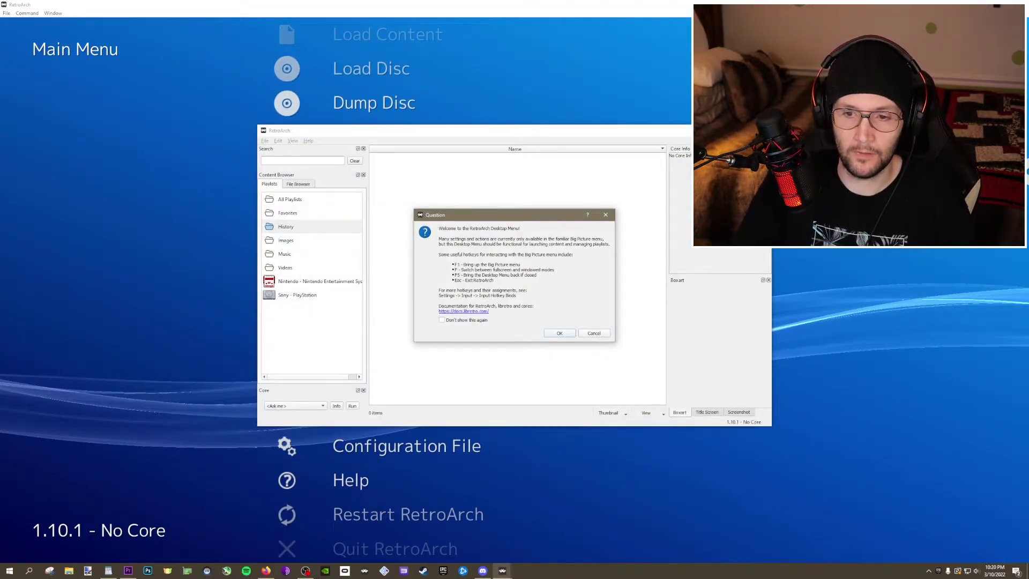
{"action": "key", "text": "Return"}
In the NES playlist, open the Edit form for Super Mario Bros. 2 (USA) (Rev A).
{"action": "left_click", "coordinate": [296, 295]}
{"action": "left_click", "coordinate": [311, 281]}
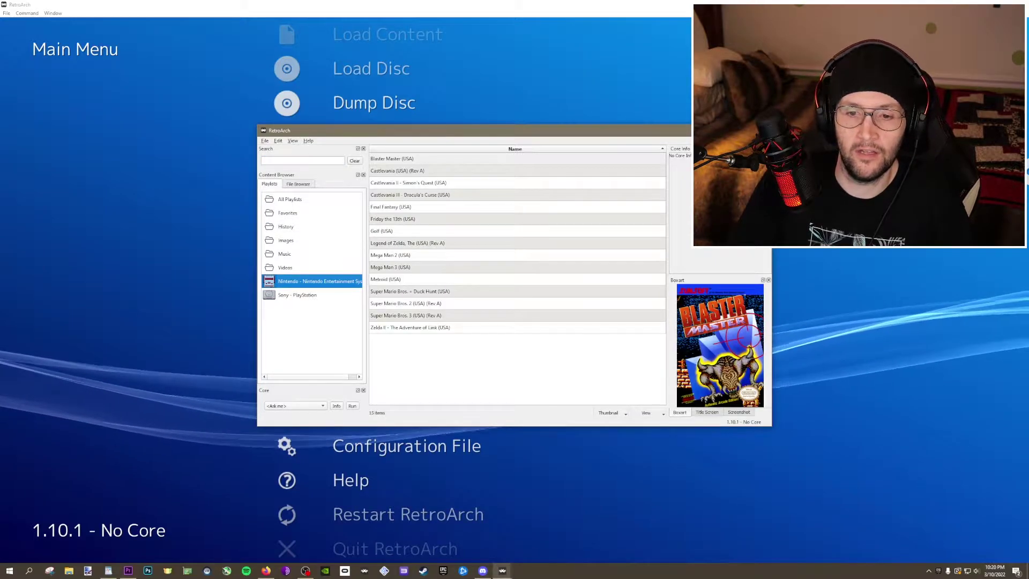
{"action": "left_click", "coordinate": [405, 303]}
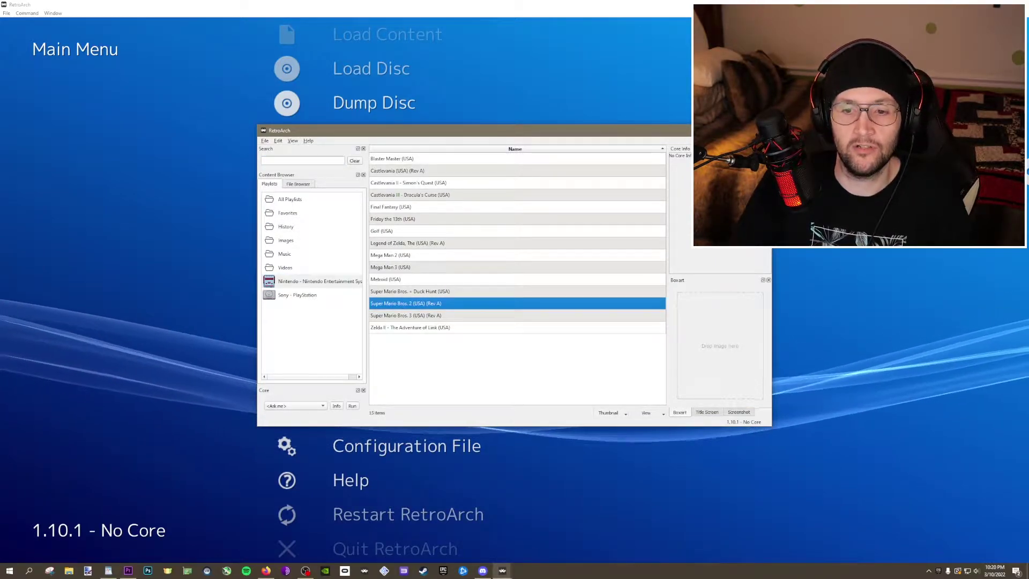
{"action": "key", "text": "Down"}
{"action": "left_click", "coordinate": [423, 303]}
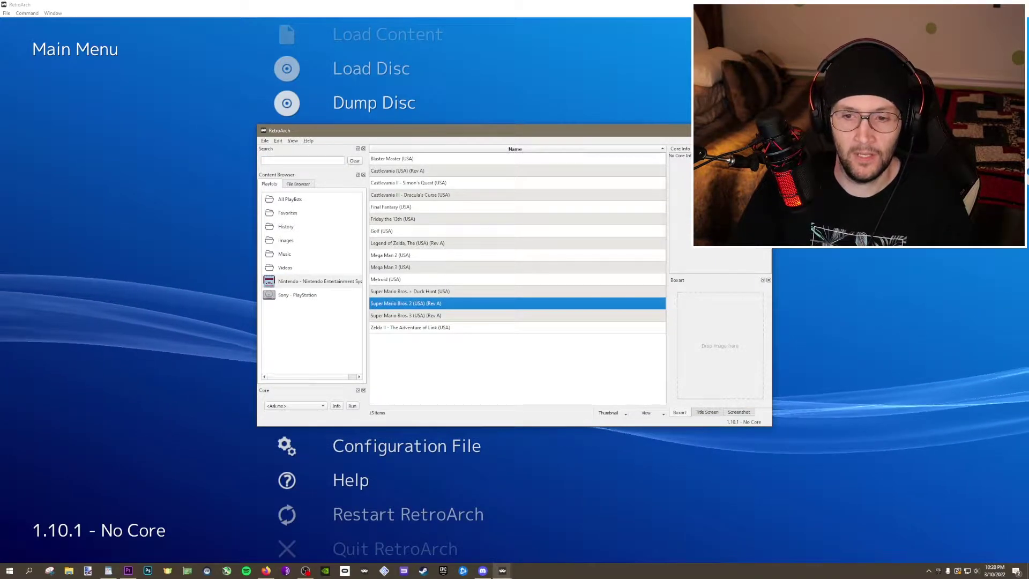
{"action": "right_click", "coordinate": [423, 303]}
{"action": "left_click", "coordinate": [438, 343]}
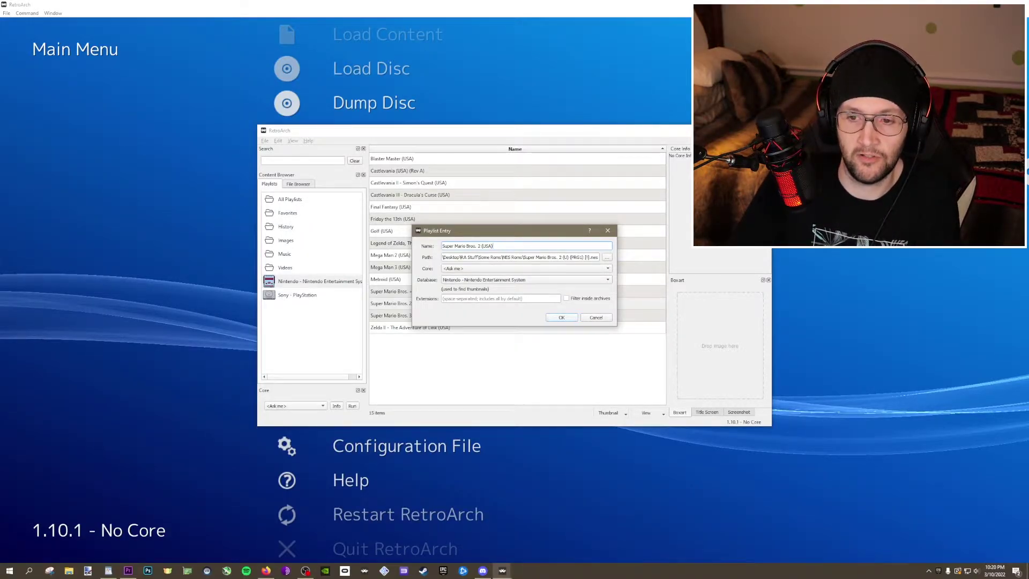
Save the Super Mario Bros. 2 edit and rename Super Mario Bros. 3 to 'Super Mario Bros. 3 (USA)'.
{"action": "left_click", "coordinate": [561, 317]}
{"action": "right_click", "coordinate": [429, 315]}
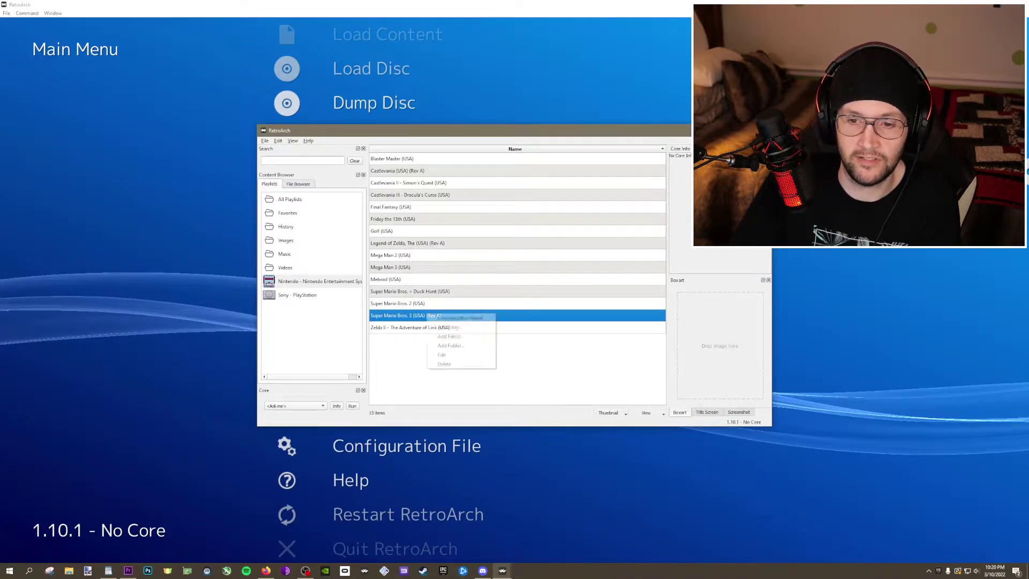
{"action": "left_click", "coordinate": [448, 352]}
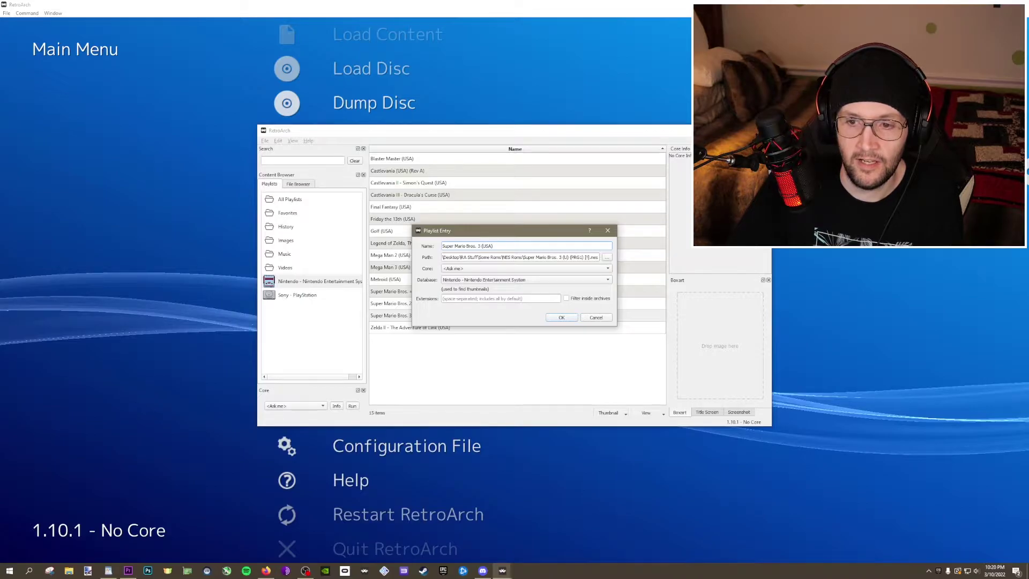
{"action": "key", "text": "Return"}
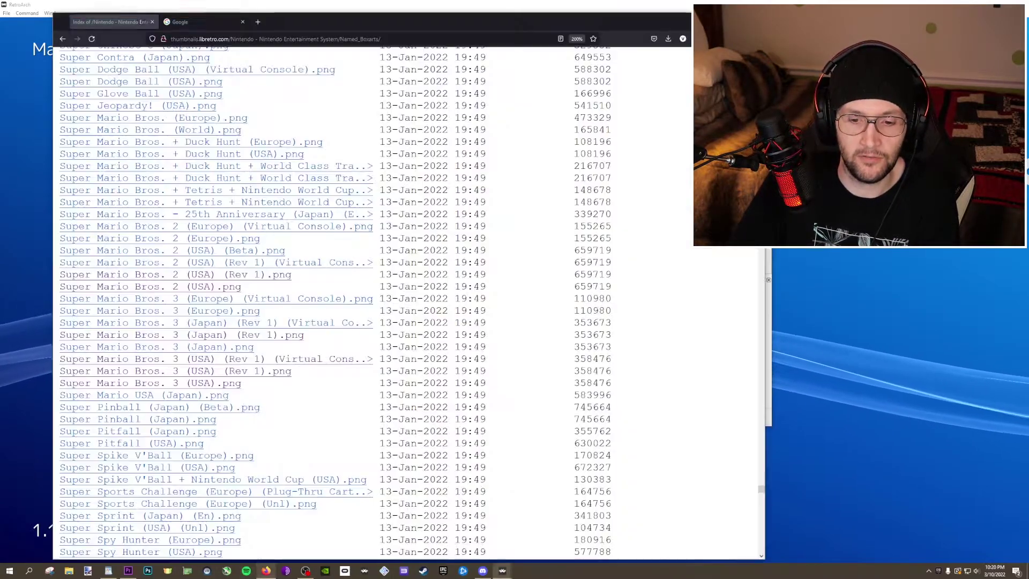
{"action": "key", "text": "alt+Tab"}
Compare the SMB2 and SMB3 cover file names, preview Super Mario Bros. 2 (USA).png, then return to RetroArch.
{"action": "left_click_drag", "start_coordinate": [254, 383], "coordinate": [65, 383]}
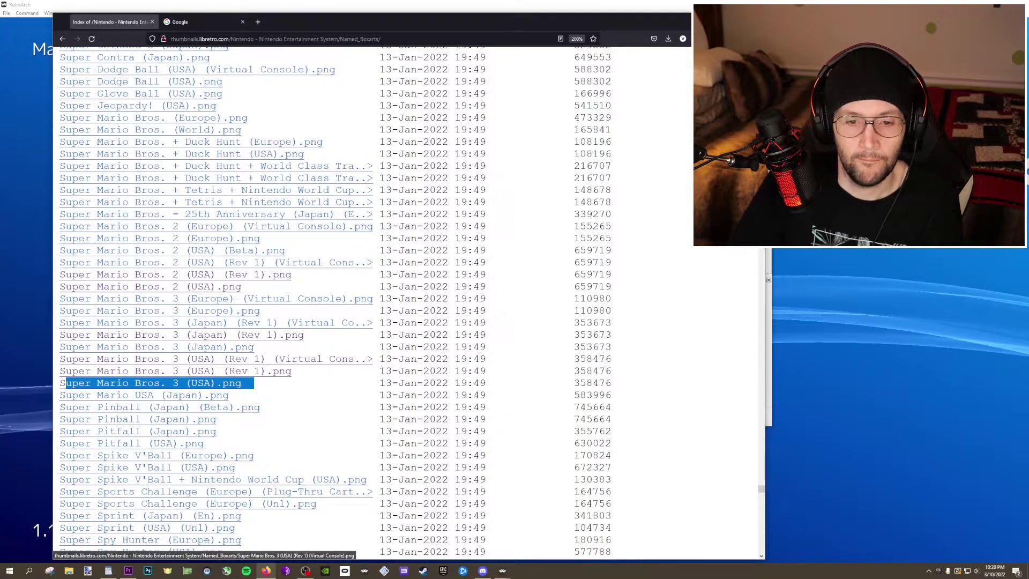
{"action": "left_click_drag", "start_coordinate": [246, 286], "coordinate": [60, 286]}
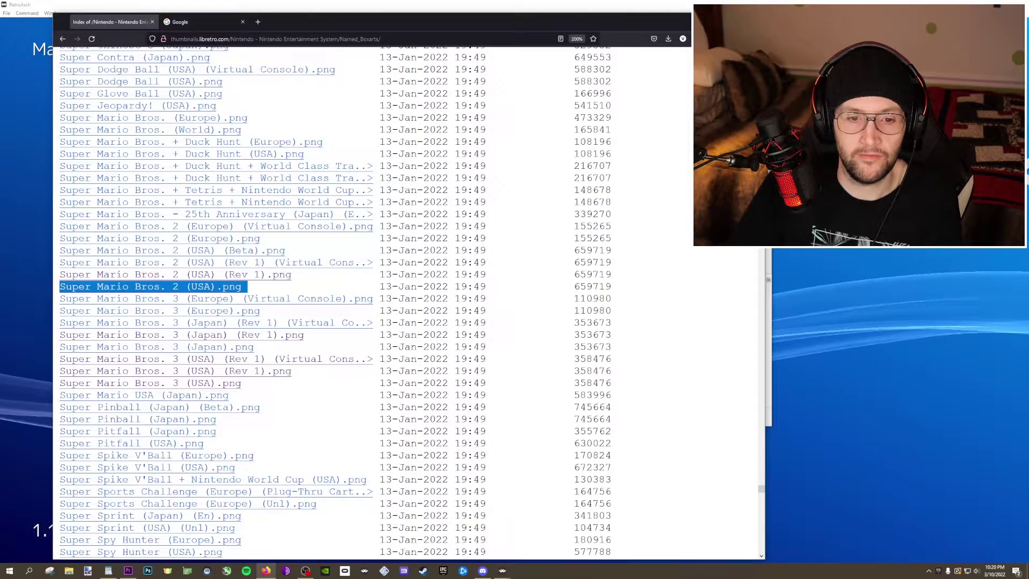
{"action": "left_click", "coordinate": [61, 286]}
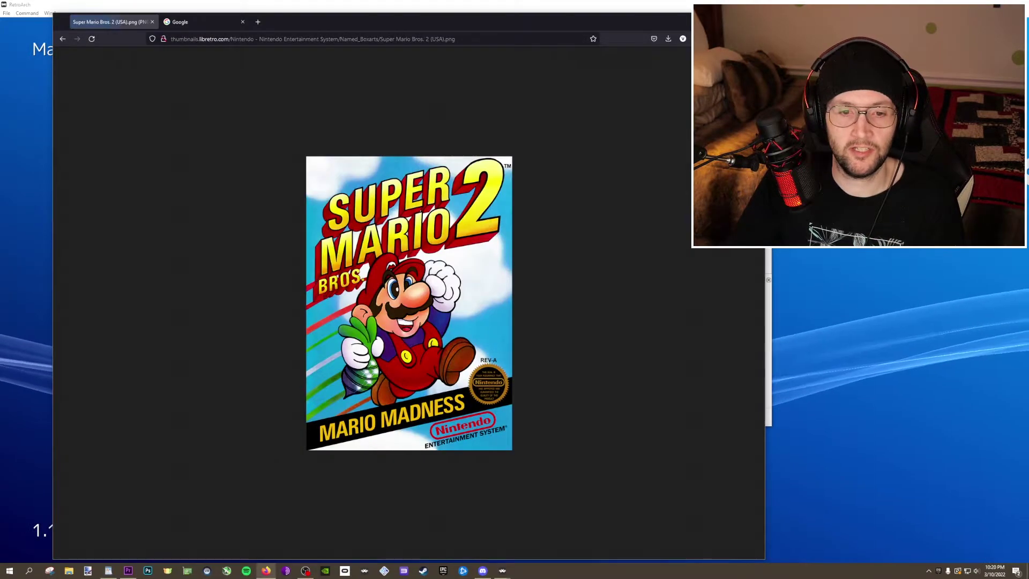
{"action": "left_click", "coordinate": [62, 39]}
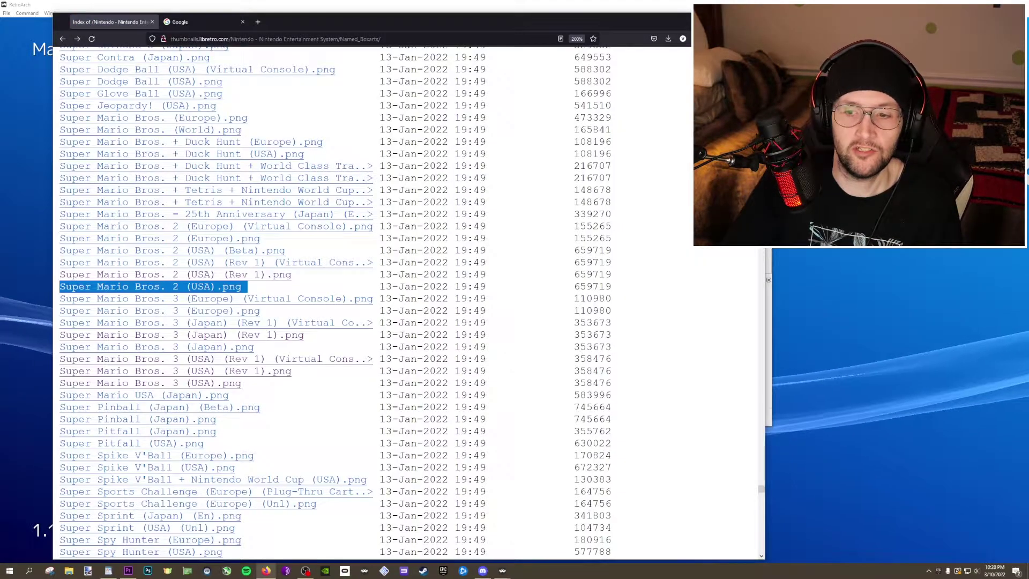
{"action": "key", "text": "alt+Tab"}
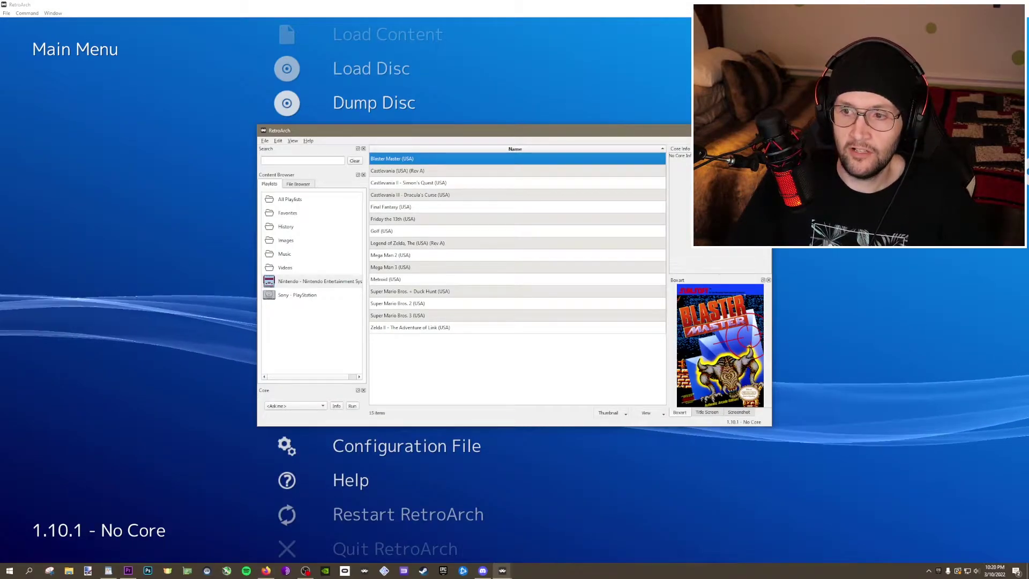
In the XMB NES playlist, download thumbnails for Super Mario Bros. 2 (USA).
{"action": "key", "text": "alt+Tab"}
{"action": "key", "text": "Right"}
{"action": "key", "text": "Right"}
{"action": "key", "text": "Right"}
{"action": "key", "text": "Right"}
{"action": "key", "text": "Right"}
{"action": "key", "text": "Right"}
{"action": "key", "text": "Right"}
{"action": "key", "text": "Right"}
{"action": "key", "text": "Right"}
{"action": "key", "text": "Right"}
{"action": "key", "text": "Right"}
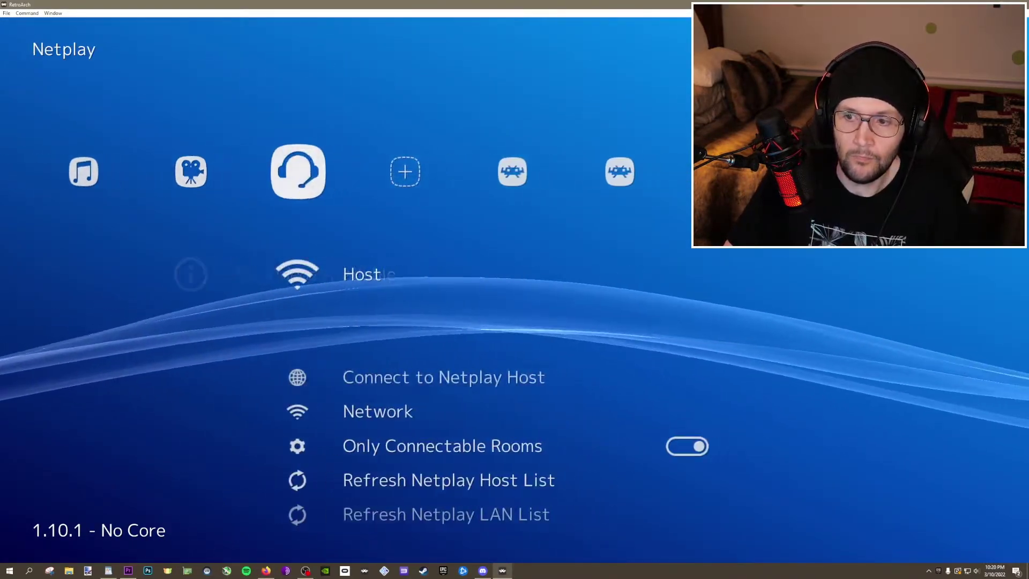
{"action": "key", "text": "Down"}
{"action": "key", "text": "Down"}
{"action": "key", "text": "Down"}
{"action": "key", "text": "Down"}
{"action": "key", "text": "Down"}
{"action": "key", "text": "Down"}
{"action": "key", "text": "Down"}
{"action": "key", "text": "Down"}
{"action": "key", "text": "Down"}
{"action": "key", "text": "Return"}
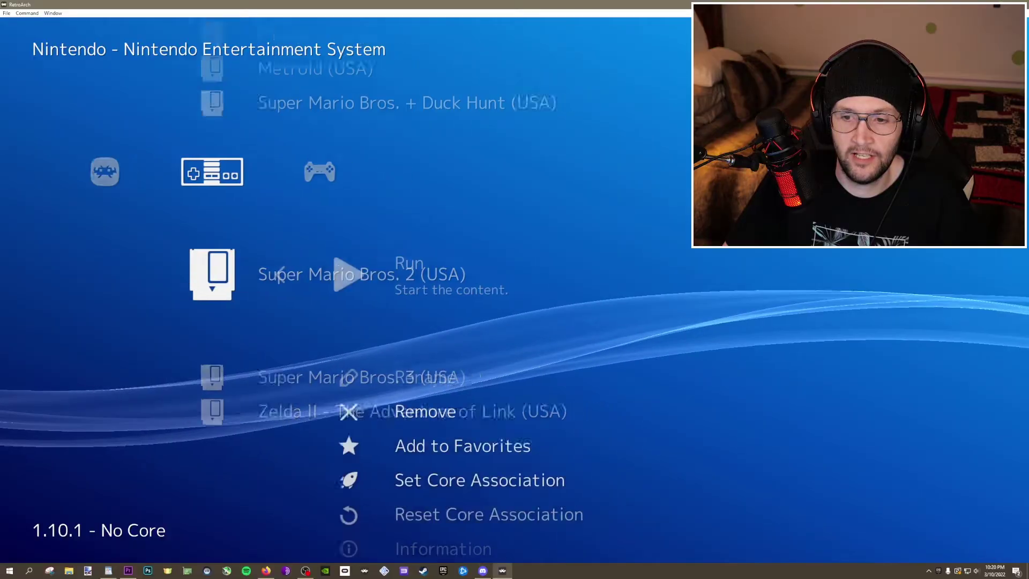
{"action": "key", "text": "Down"}
{"action": "key", "text": "Down"}
{"action": "key", "text": "Down"}
{"action": "key", "text": "Down"}
{"action": "key", "text": "Down"}
{"action": "key", "text": "Down"}
{"action": "key", "text": "Down"}
{"action": "key", "text": "Return"}
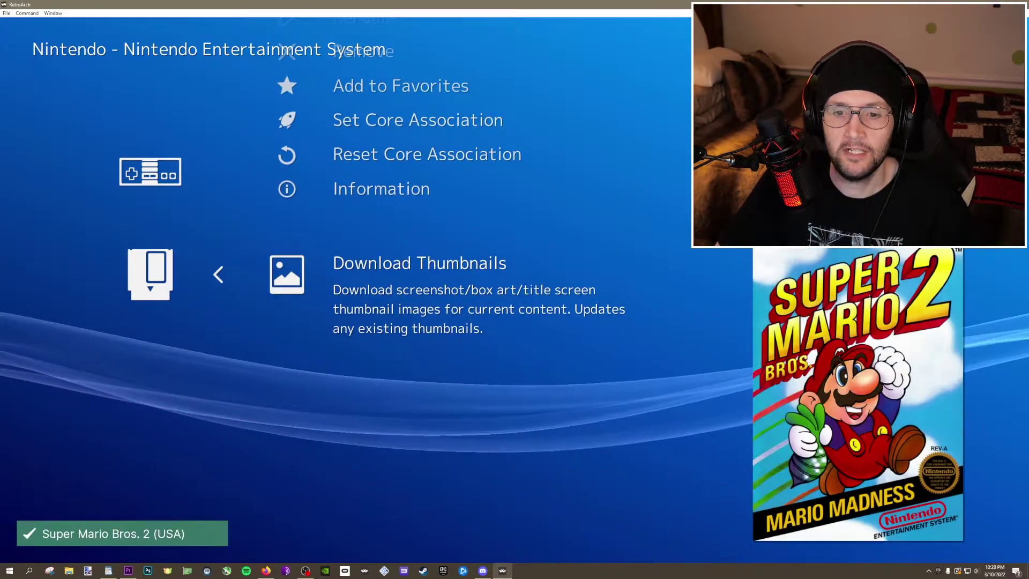
{"action": "key", "text": "BackSpace"}
Download thumbnails for Super Mario Bros. 3, then step back to Super Mario Bros. 2.
{"action": "key", "text": "Down"}
{"action": "key", "text": "Return"}
{"action": "key", "text": "Down"}
{"action": "key", "text": "Down"}
{"action": "key", "text": "Down"}
{"action": "key", "text": "Down"}
{"action": "key", "text": "Down"}
{"action": "key", "text": "Down"}
{"action": "key", "text": "Down"}
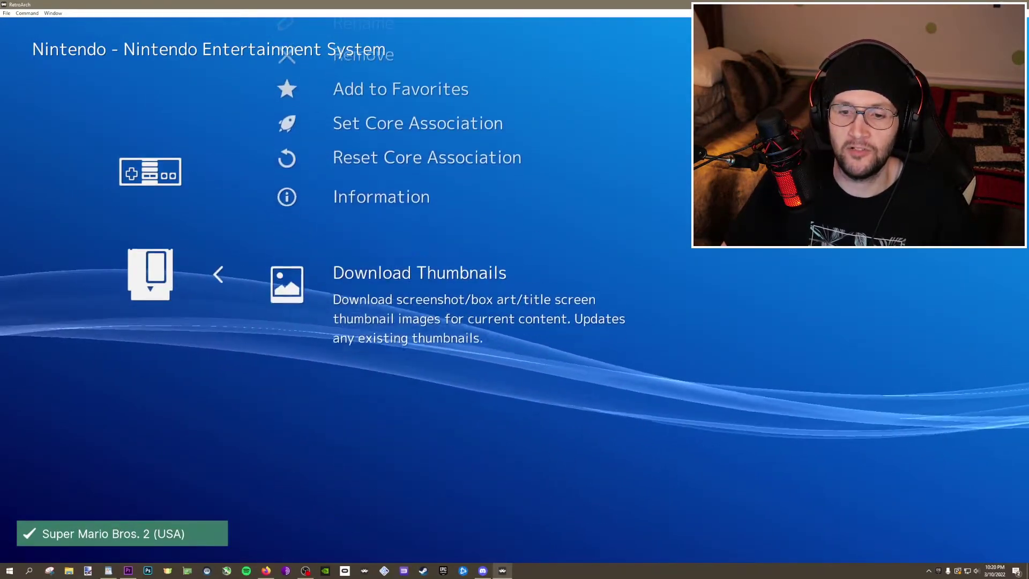
{"action": "key", "text": "Return"}
{"action": "key", "text": "BackSpace"}
{"action": "key", "text": "Up"}
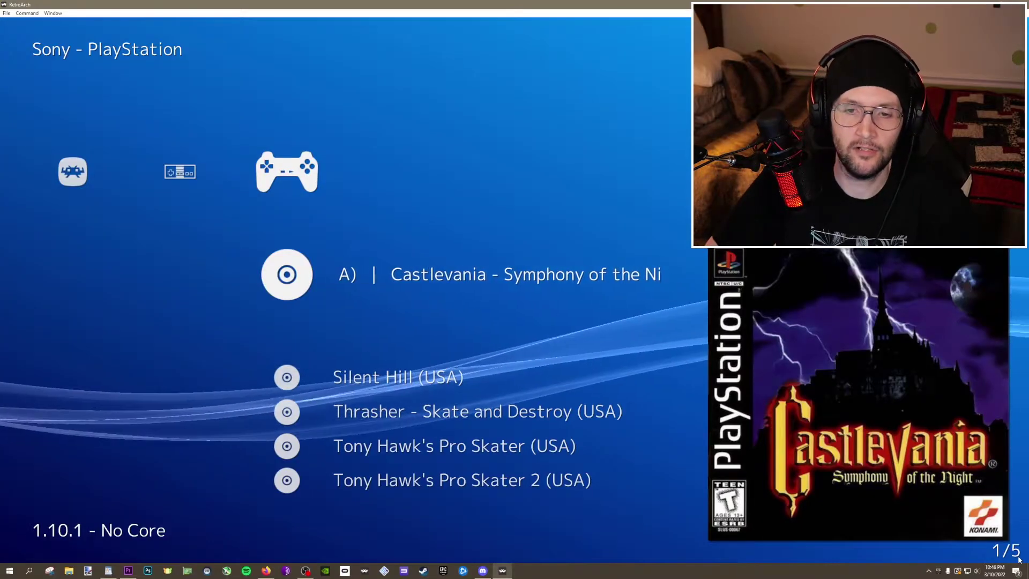
Browse the PlayStation games' box art and settle on Thrasher - Skate and Destroy (USA).
{"action": "key", "text": "Down"}
{"action": "key", "text": "Down"}
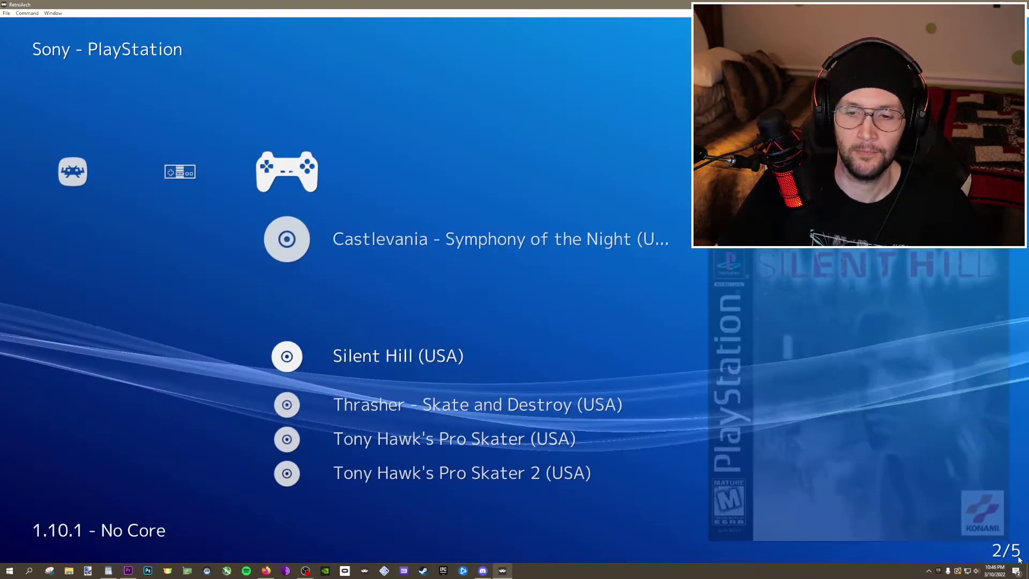
{"action": "key", "text": "Down"}
{"action": "key", "text": "Down"}
{"action": "key", "text": "Up"}
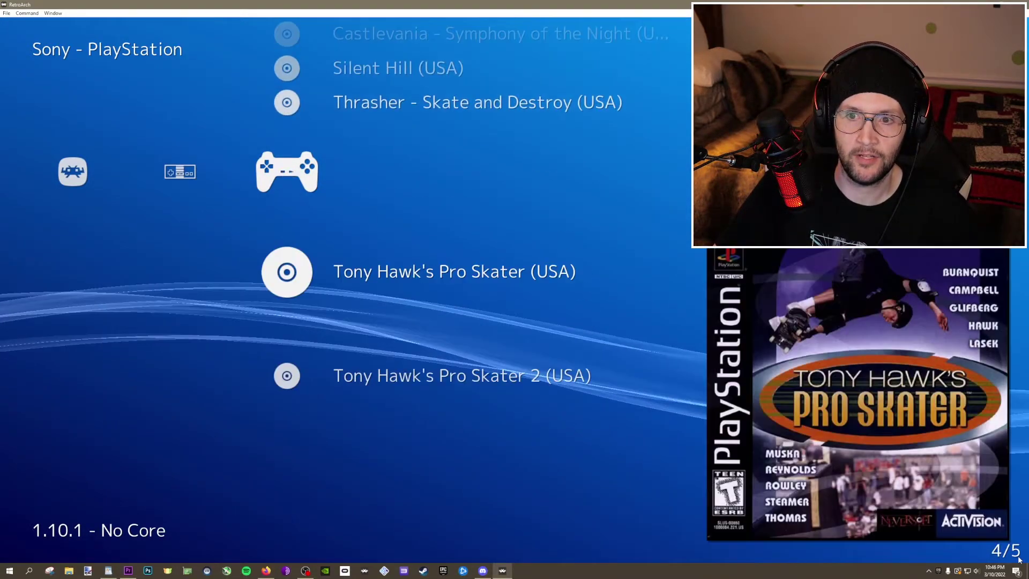
{"action": "key", "text": "Up"}
{"action": "key", "text": "Up"}
{"action": "key", "text": "Up"}
{"action": "key", "text": "Down"}
{"action": "key", "text": "Down"}
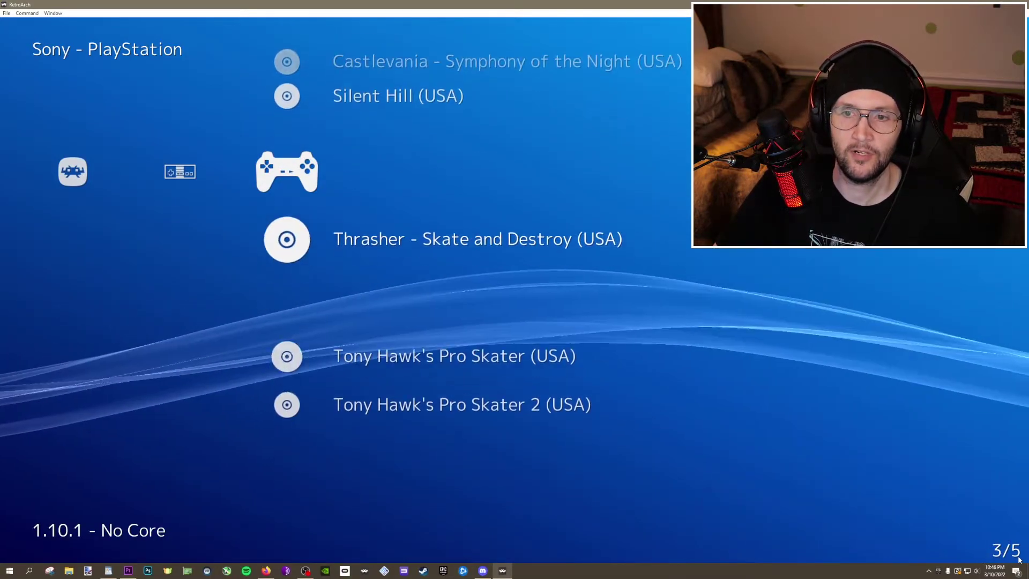
Run Download Thumbnails for Thrasher, then recheck whether it shows box art.
{"action": "key", "text": "Return"}
{"action": "key", "text": "Down"}
{"action": "key", "text": "Down"}
{"action": "key", "text": "Down"}
{"action": "key", "text": "Down"}
{"action": "key", "text": "Down"}
{"action": "key", "text": "Down"}
{"action": "key", "text": "Down"}
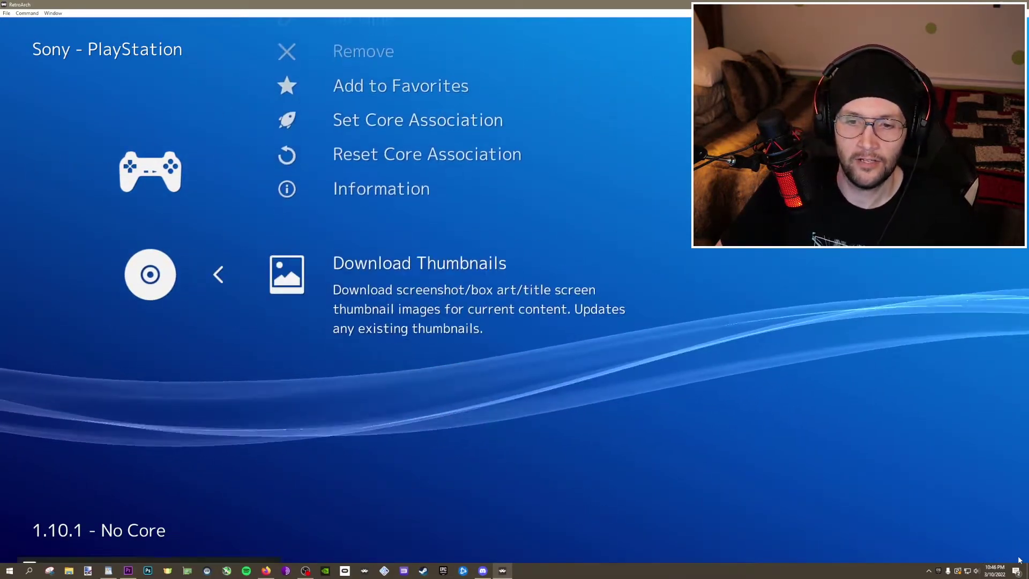
{"action": "key", "text": "Return"}
{"action": "key", "text": "BackSpace"}
{"action": "key", "text": "Up"}
{"action": "key", "text": "Down"}
{"action": "key", "text": "Down"}
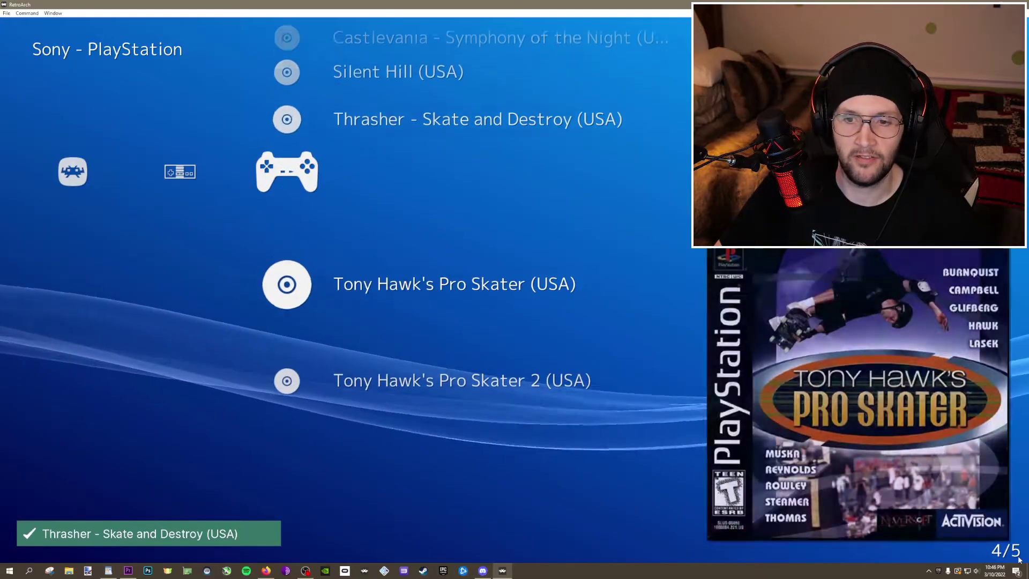
{"action": "key", "text": "Up"}
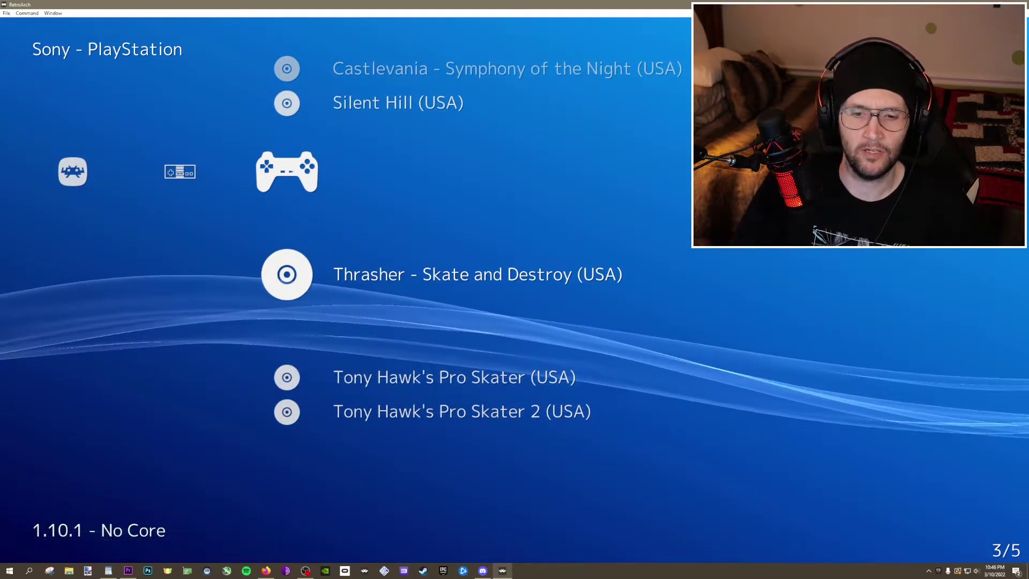
In Firefox, browse to Sony - PlayStation/Named_Boxarts and scroll down to the titles starting with T.
{"action": "left_click", "coordinate": [266, 570]}
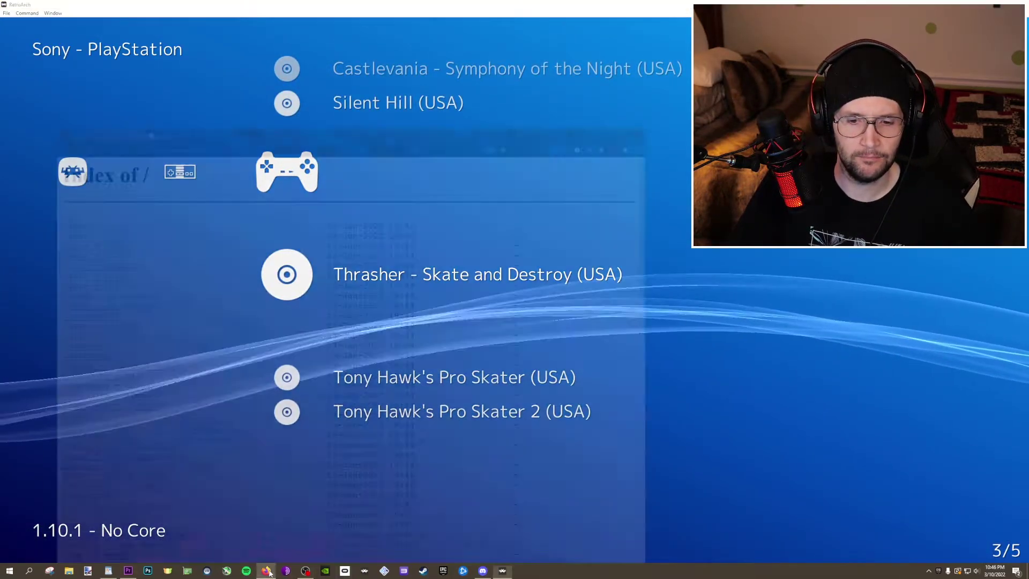
{"action": "scroll", "coordinate": [267, 333], "scroll_direction": "down", "scroll_amount": 20}
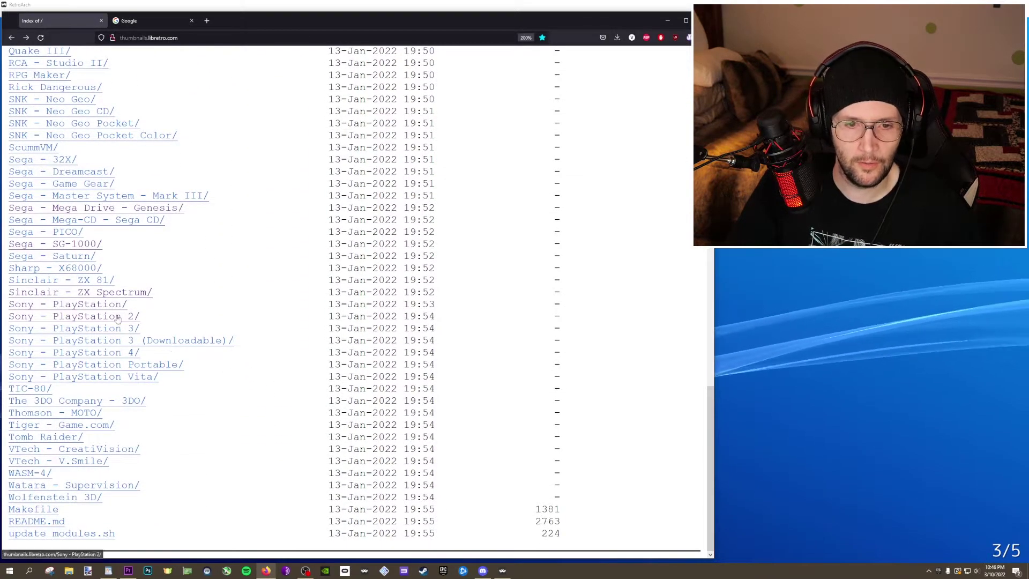
{"action": "left_click", "coordinate": [110, 306]}
{"action": "left_click", "coordinate": [86, 134]}
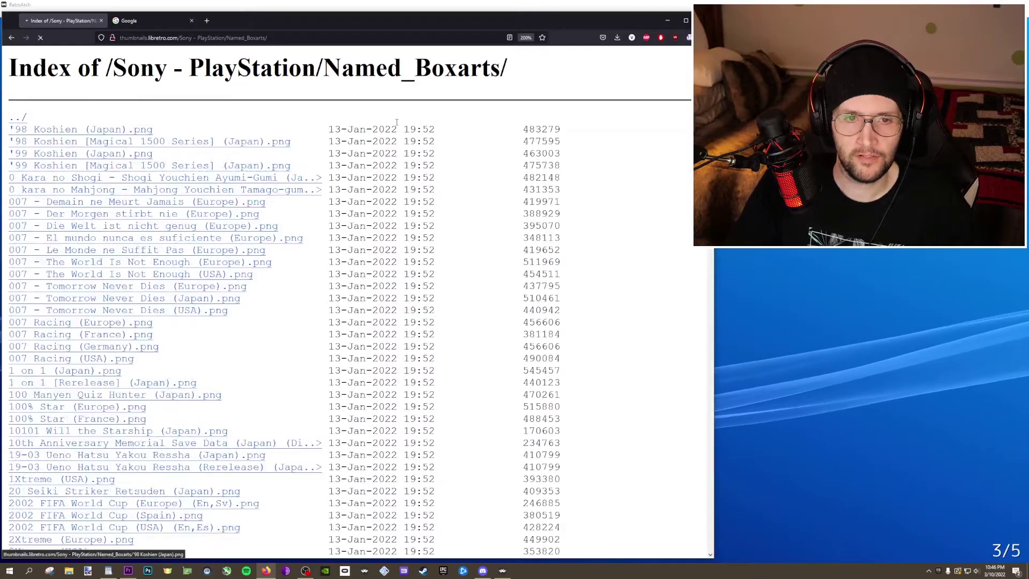
{"action": "scroll", "coordinate": [24, 220], "scroll_direction": "down", "scroll_amount": 15}
{"action": "left_click_drag", "start_coordinate": [703, 225], "coordinate": [378, 473]}
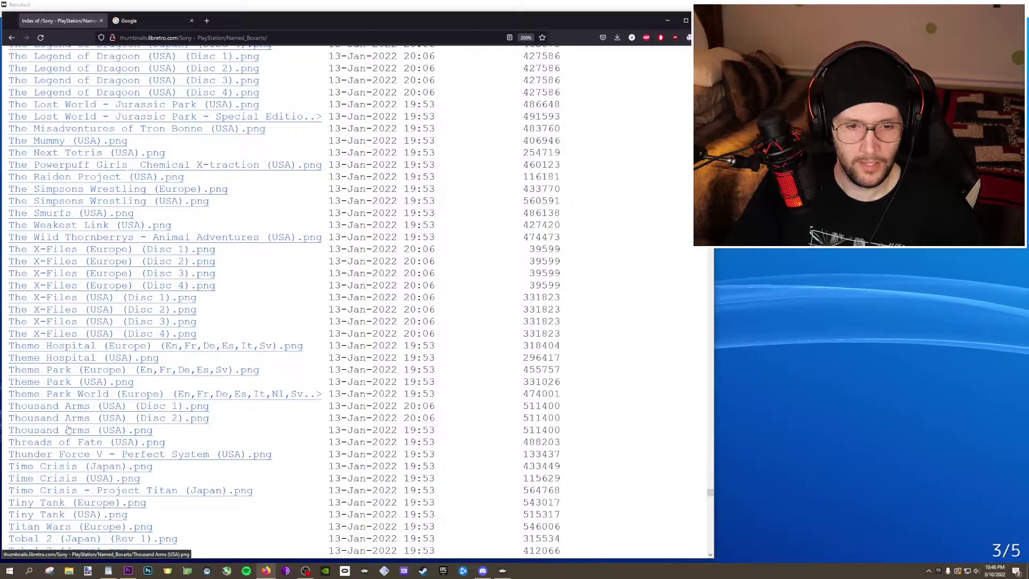
{"action": "scroll", "coordinate": [45, 403], "scroll_direction": "down", "scroll_amount": 2}
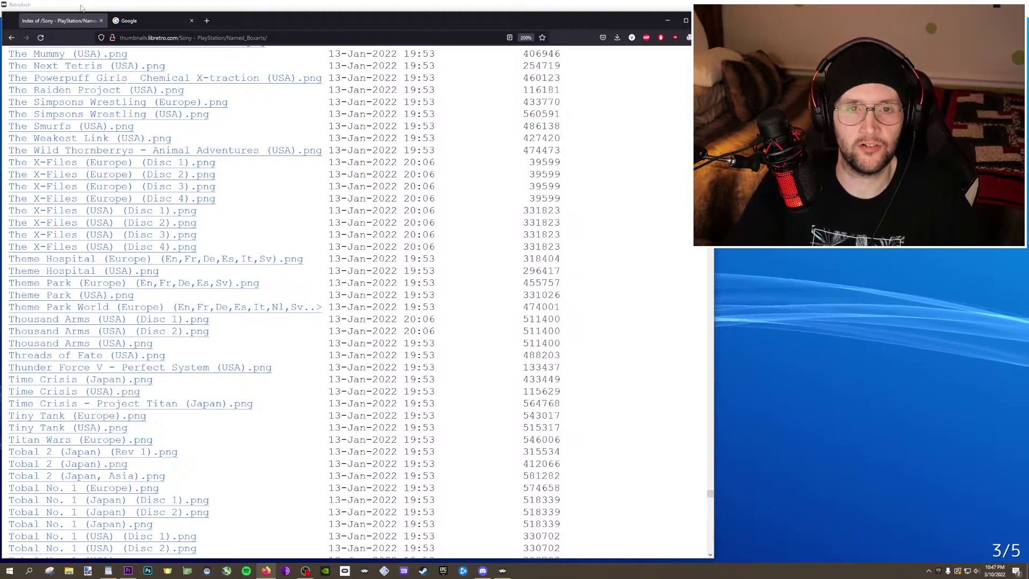
Search Google Images for 'thrasher skate and destroy boxart' and preview the first cover.
{"action": "left_click", "coordinate": [157, 24]}
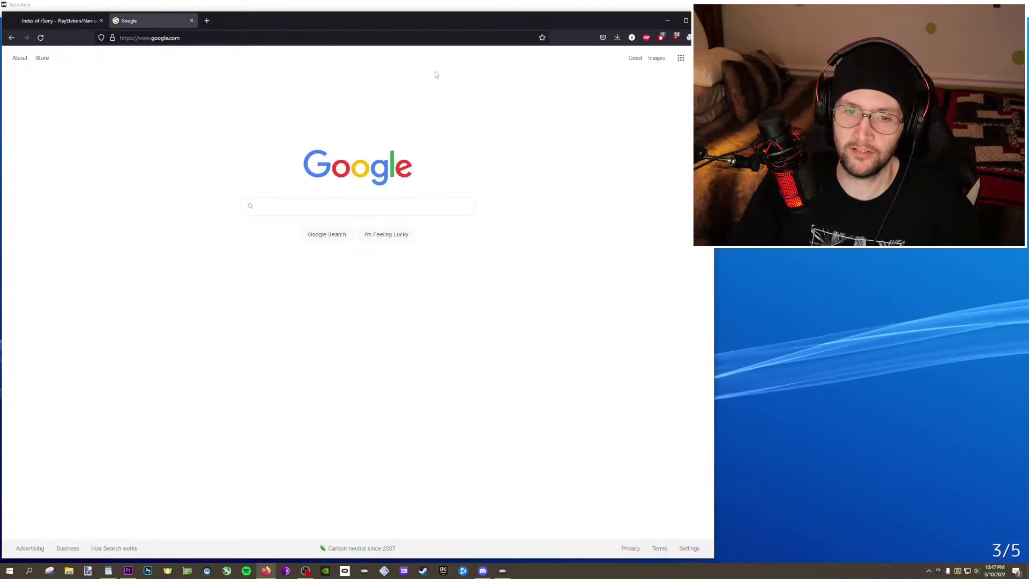
{"action": "type", "text": "thrasher skate"}
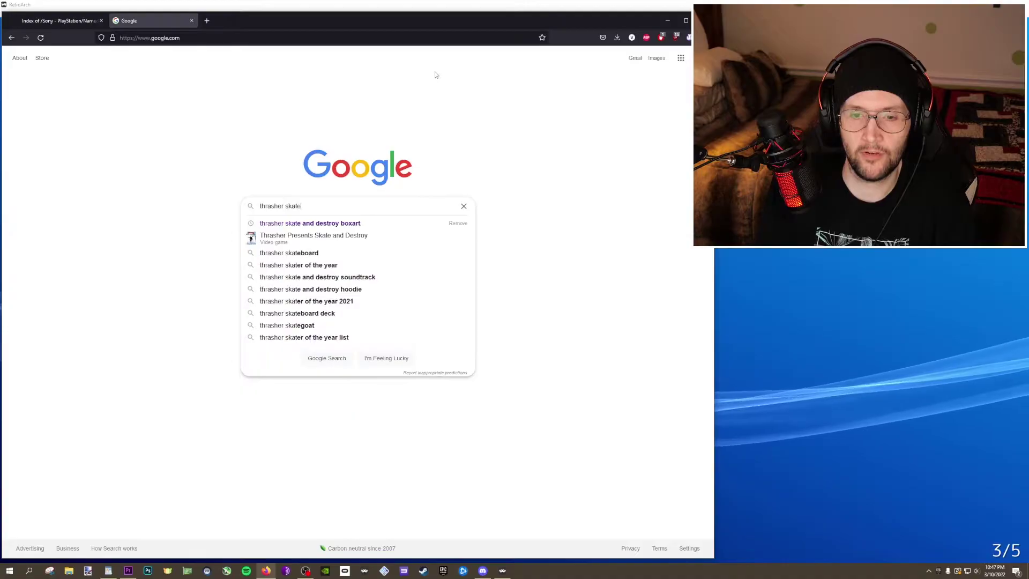
{"action": "type", "text": " and destroy boxar"}
{"action": "type", "text": "t"}
{"action": "key", "text": "Return"}
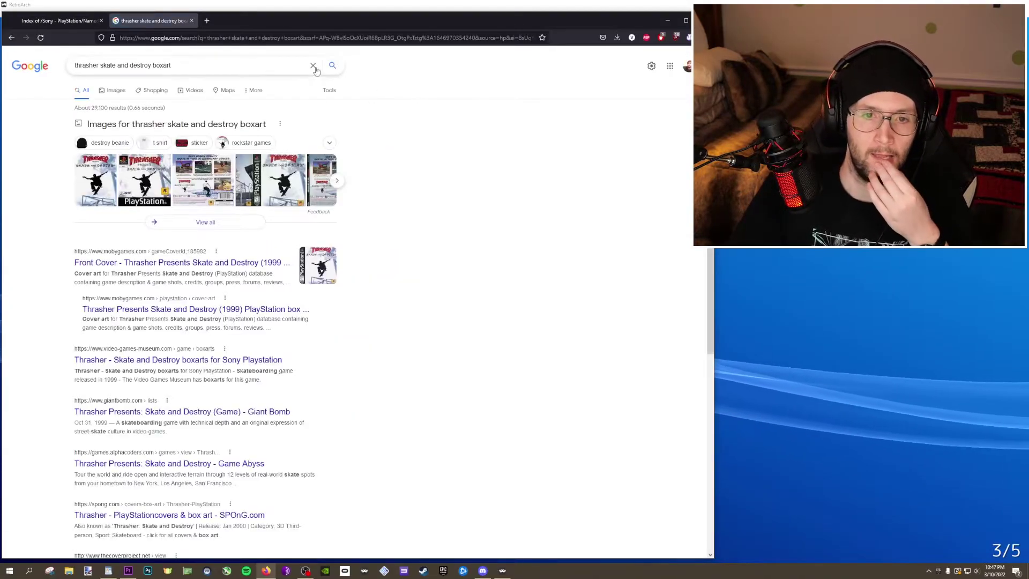
{"action": "left_click", "coordinate": [116, 90]}
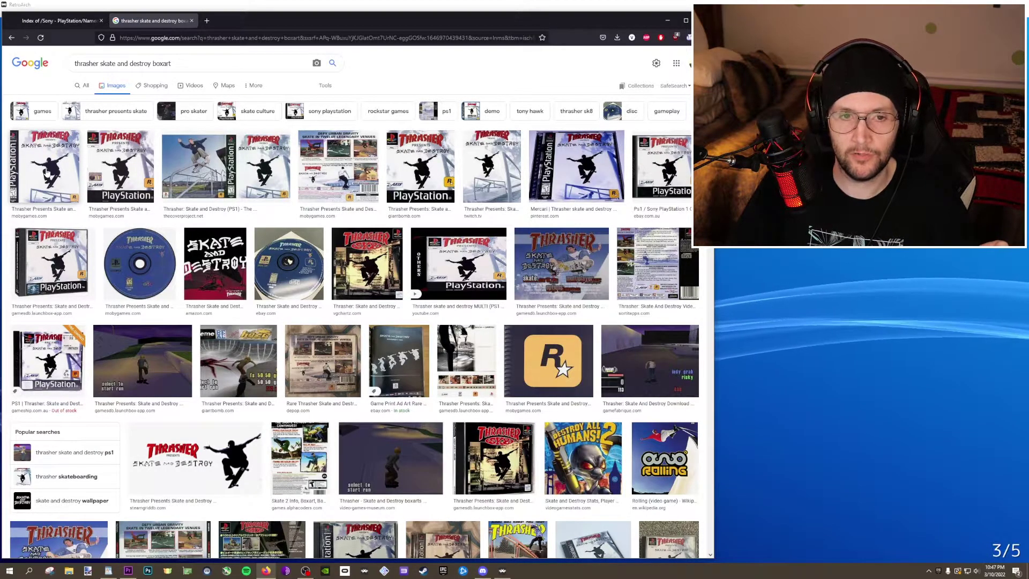
{"action": "left_click", "coordinate": [46, 161]}
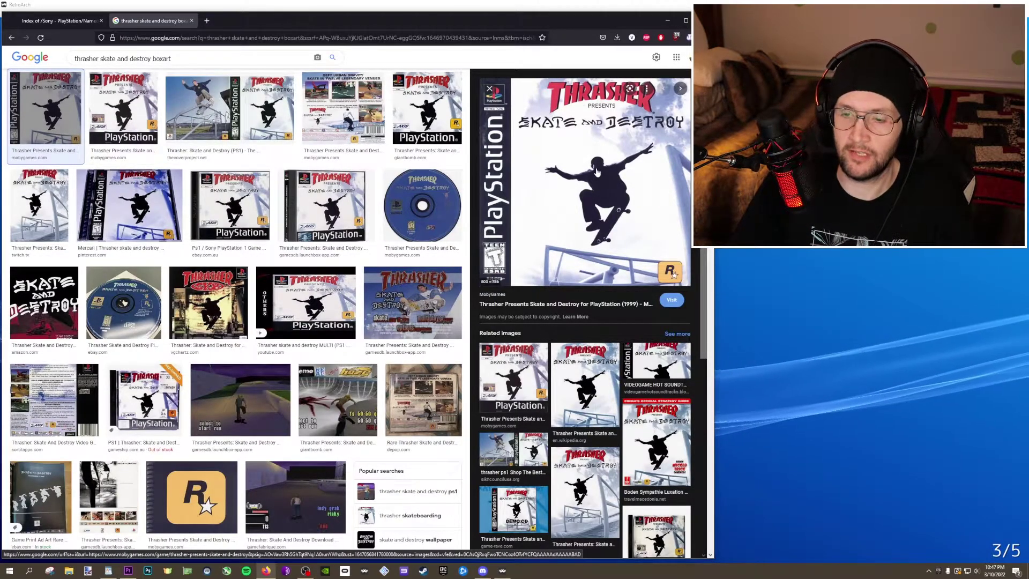
Save the full-size Thrasher cover image to the Desktop.
{"action": "right_click", "coordinate": [597, 171]}
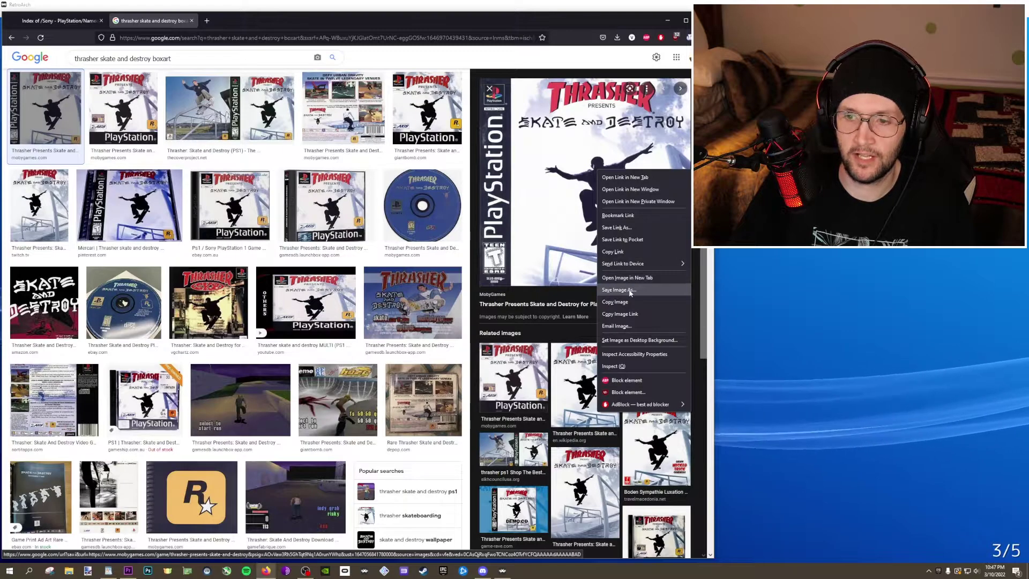
{"action": "left_click", "coordinate": [630, 291]}
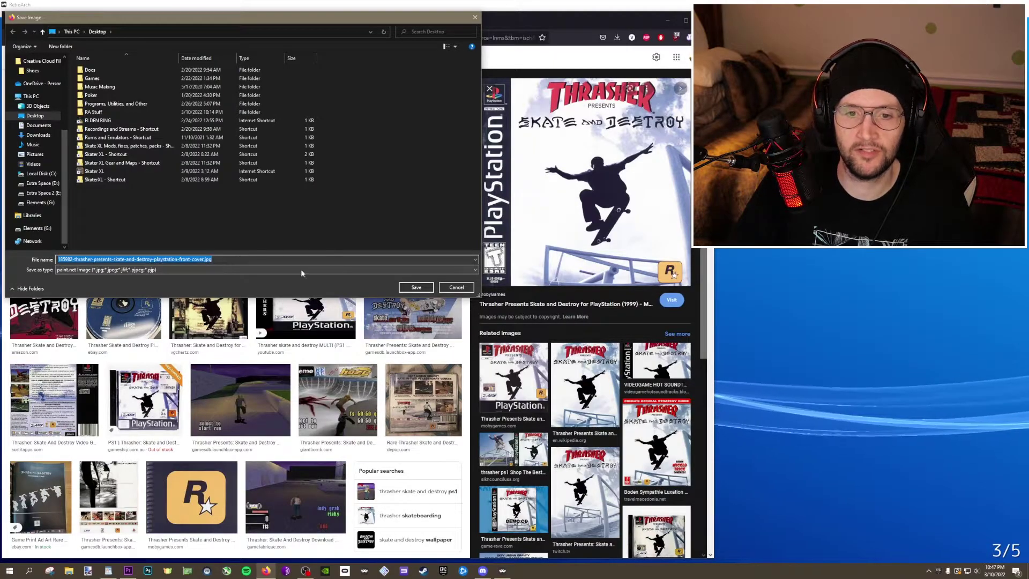
{"action": "left_click", "coordinate": [416, 287]}
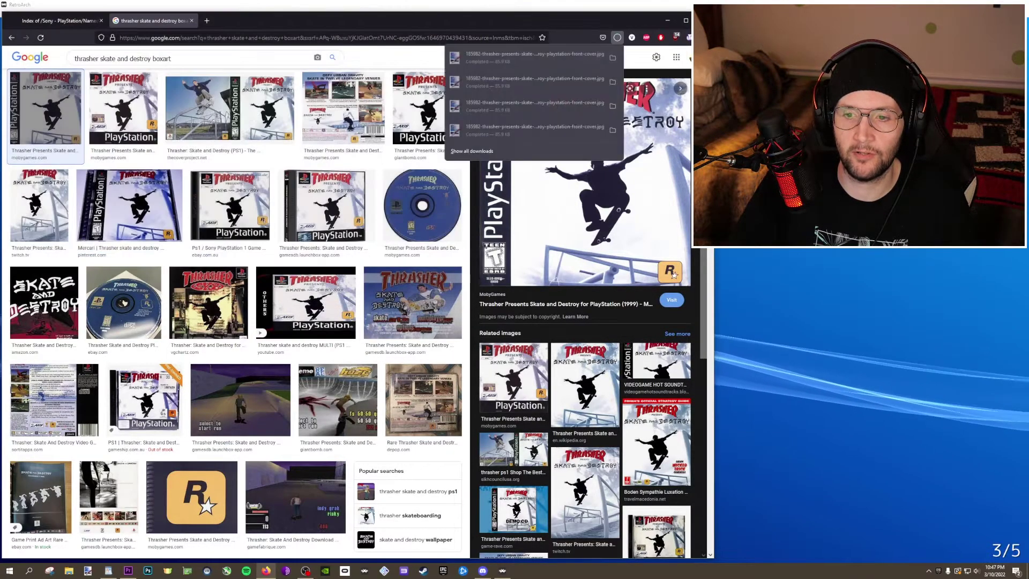
Open the downloaded Thrasher JPG from the desktop in Paint.
{"action": "key", "text": "alt+Tab"}
{"action": "key", "text": "super+d"}
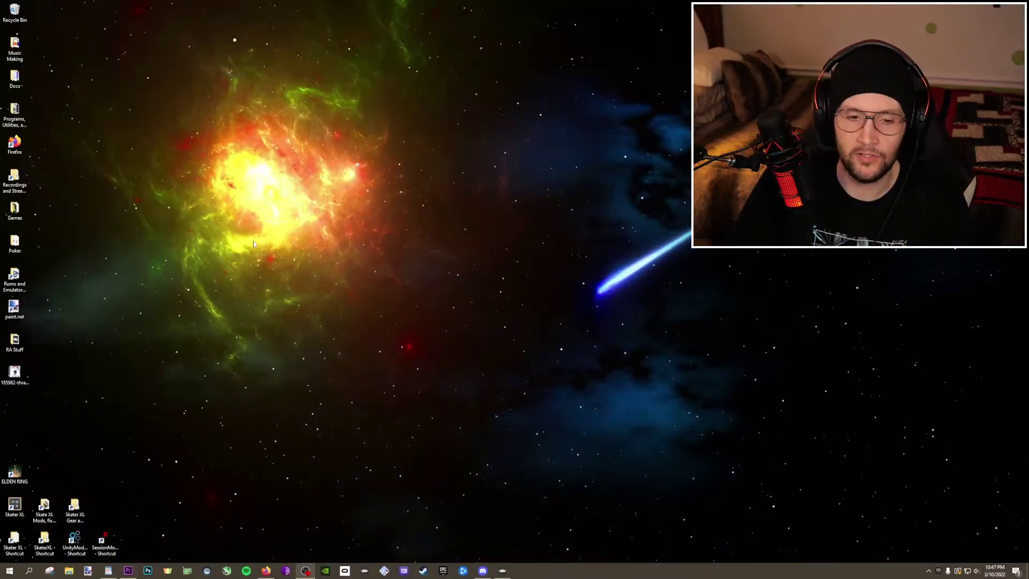
{"action": "right_click", "coordinate": [25, 372]}
{"action": "mouse_move", "coordinate": [100, 237]}
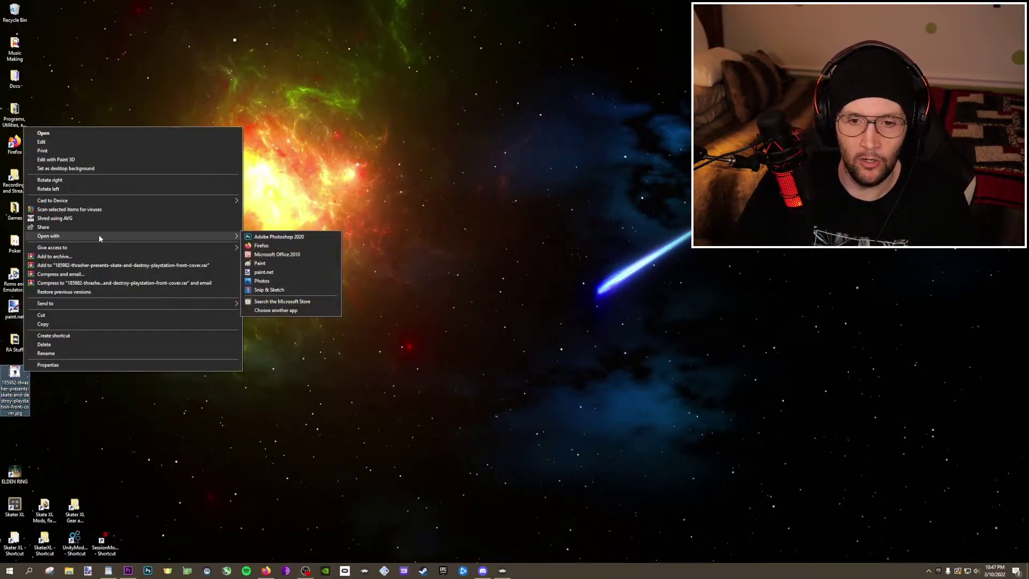
{"action": "left_click", "coordinate": [279, 263]}
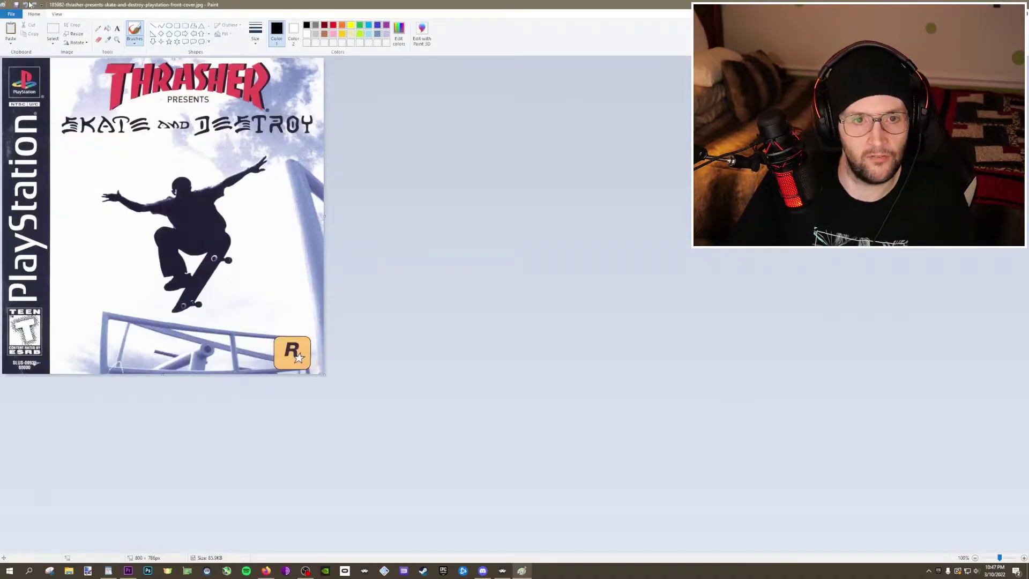
Save the cover as a PNG copy on the desktop and close Paint.
{"action": "left_click", "coordinate": [12, 14]}
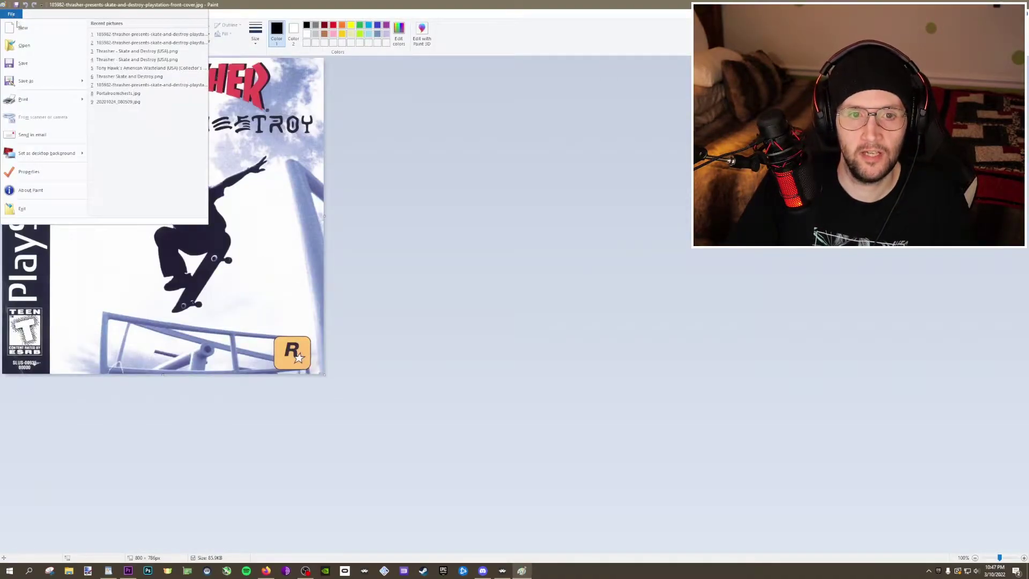
{"action": "left_click", "coordinate": [40, 82]}
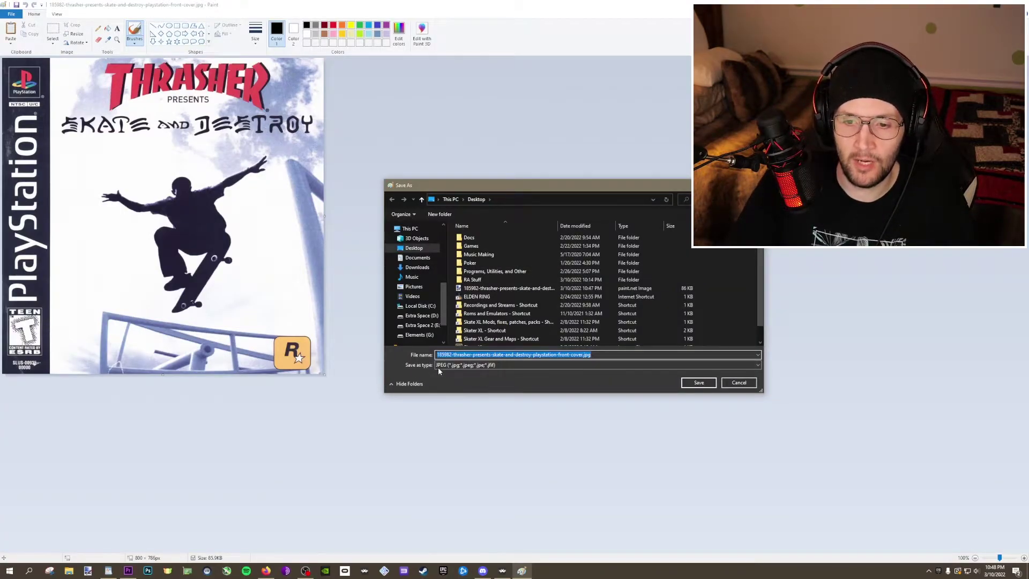
{"action": "left_click", "coordinate": [465, 365]}
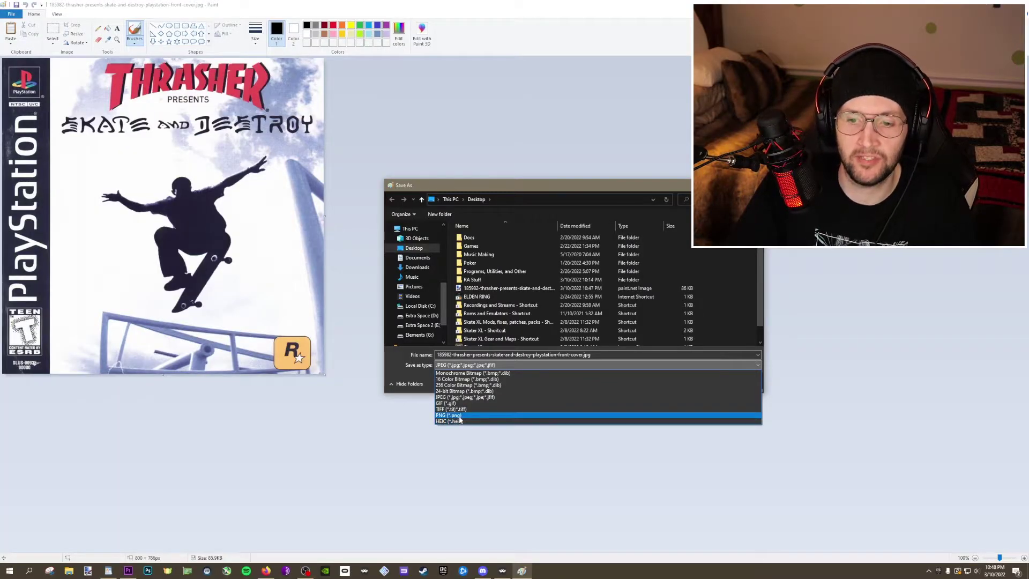
{"action": "left_click", "coordinate": [448, 415]}
{"action": "left_click", "coordinate": [696, 383]}
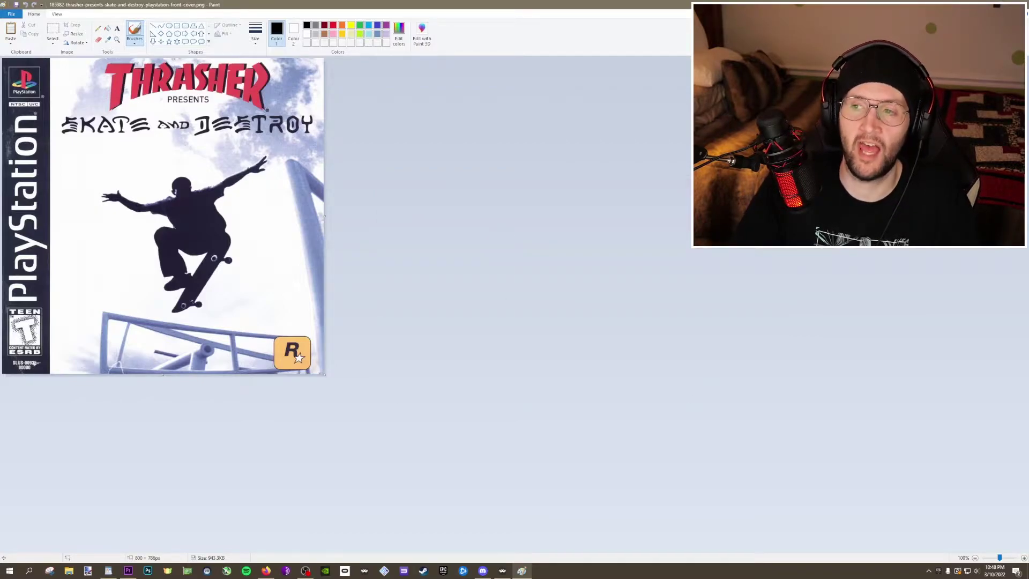
{"action": "key", "text": "alt+F4"}
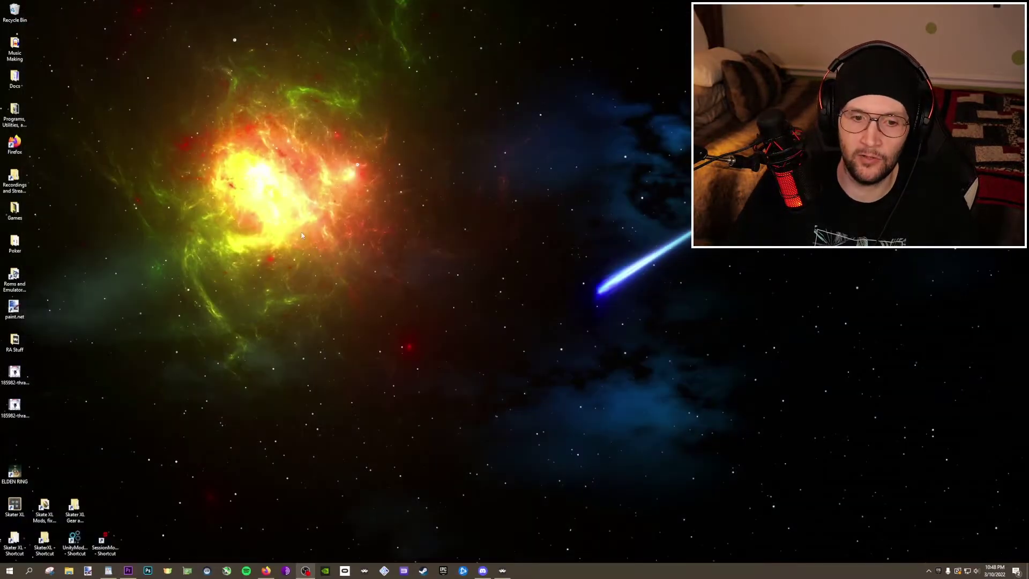
Drag the original Thrasher JPG into the Recycle Bin, keeping the PNG, and bring RetroArch forward.
{"action": "left_click", "coordinate": [13, 385]}
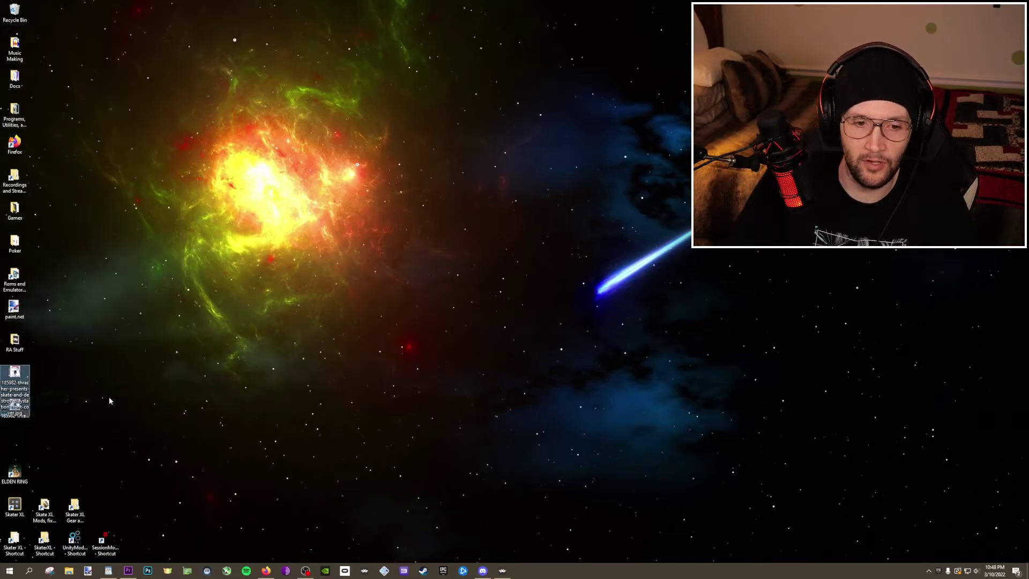
{"action": "left_click_drag", "start_coordinate": [15, 381], "coordinate": [15, 16]}
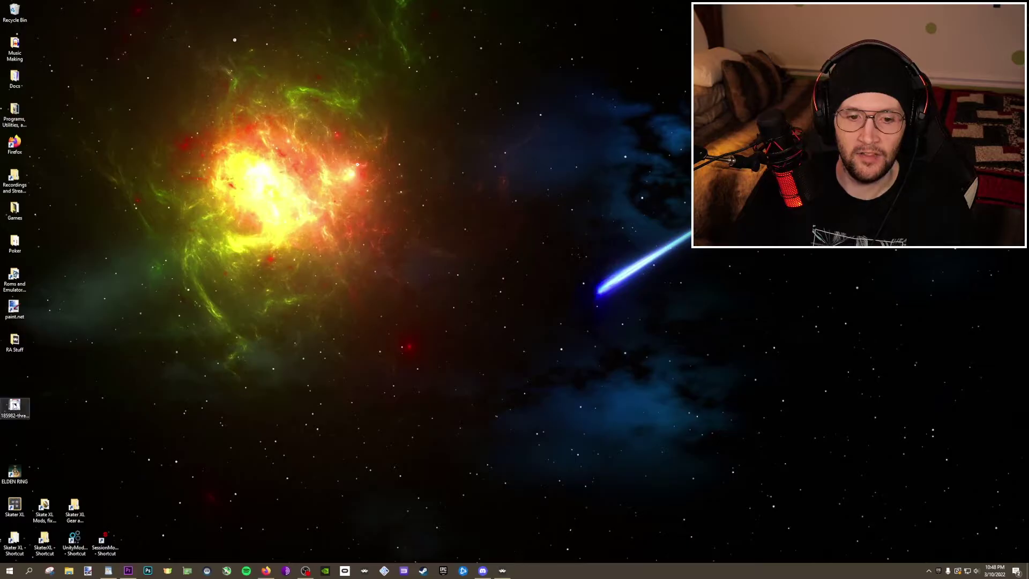
{"action": "left_click", "coordinate": [14, 405]}
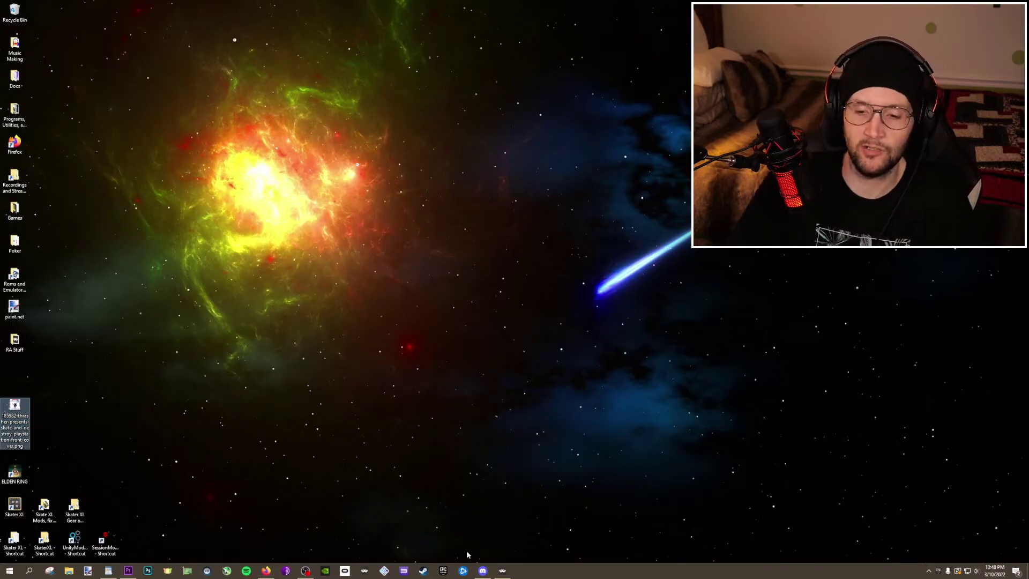
{"action": "left_click", "coordinate": [503, 571]}
Open Show Desktop Menu from RetroArch's Main Menu.
{"action": "key", "text": "Left"}
{"action": "key", "text": "Left"}
{"action": "key", "text": "Left"}
{"action": "key", "text": "Left"}
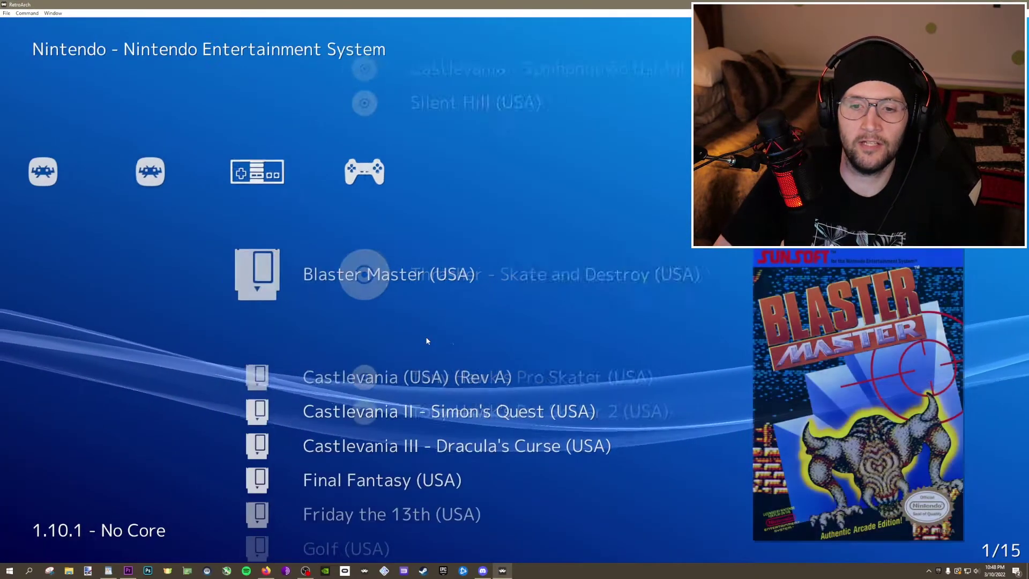
{"action": "key", "text": "Left"}
{"action": "key", "text": "Left"}
{"action": "key", "text": "Left"}
{"action": "key", "text": "Left"}
{"action": "key", "text": "Left"}
{"action": "key", "text": "Left"}
{"action": "key", "text": "Left"}
{"action": "key", "text": "Left"}
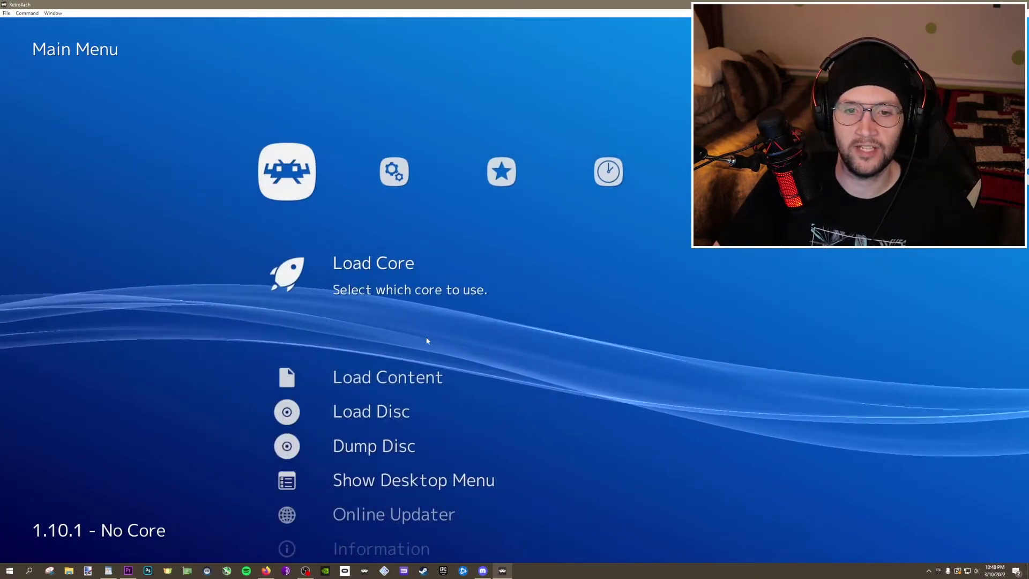
{"action": "key", "text": "Down"}
{"action": "key", "text": "Down"}
{"action": "key", "text": "Down"}
{"action": "key", "text": "Return"}
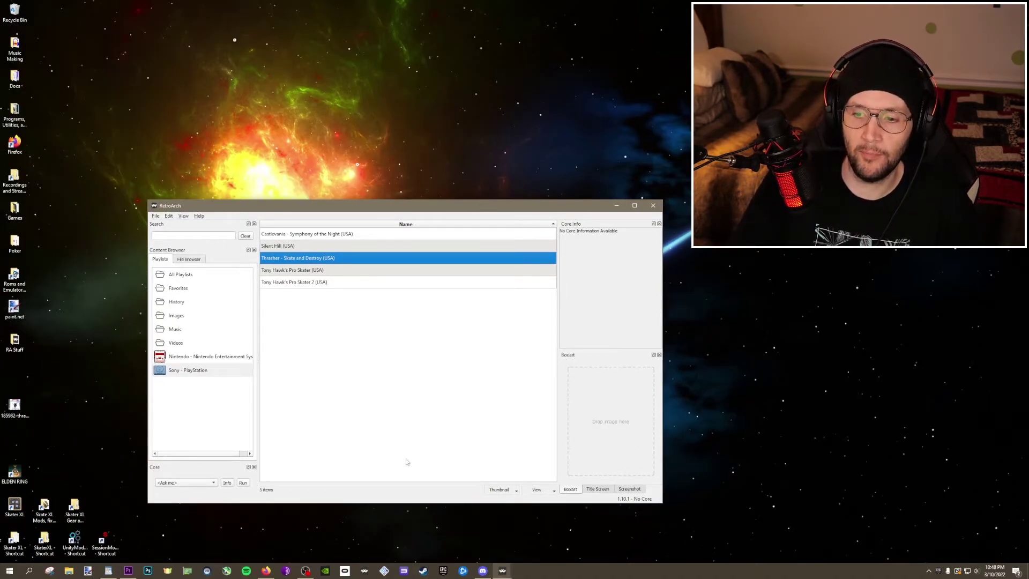
Drop the PNG cover onto Thrasher's Boxart area, then close and relaunch RetroArch.
{"action": "left_click_drag", "start_coordinate": [21, 412], "coordinate": [628, 444]}
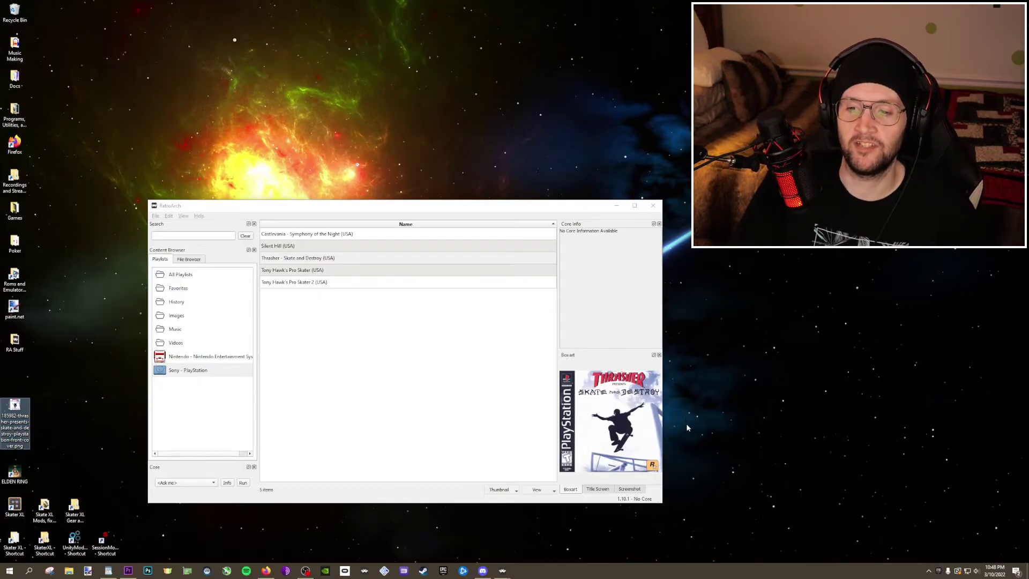
{"action": "left_click", "coordinate": [653, 209]}
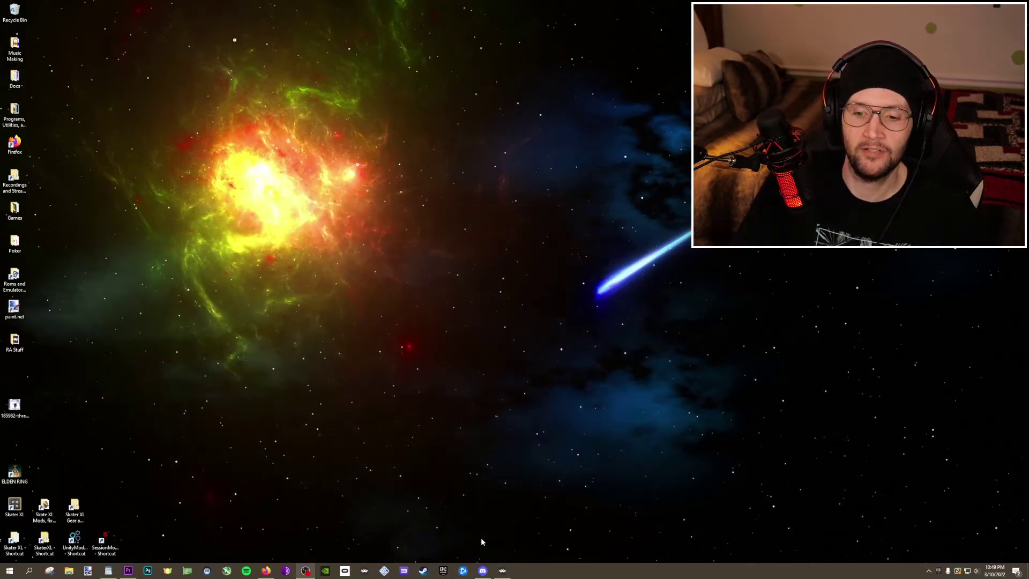
{"action": "left_click", "coordinate": [503, 572]}
Browse the PlayStation and NES playlists to confirm every game, including Thrasher, shows box art.
{"action": "key", "text": "Right"}
{"action": "key", "text": "Right"}
{"action": "key", "text": "Right"}
{"action": "key", "text": "Right"}
{"action": "key", "text": "Right"}
{"action": "key", "text": "Right"}
{"action": "key", "text": "Right"}
{"action": "key", "text": "Right"}
{"action": "key", "text": "Right"}
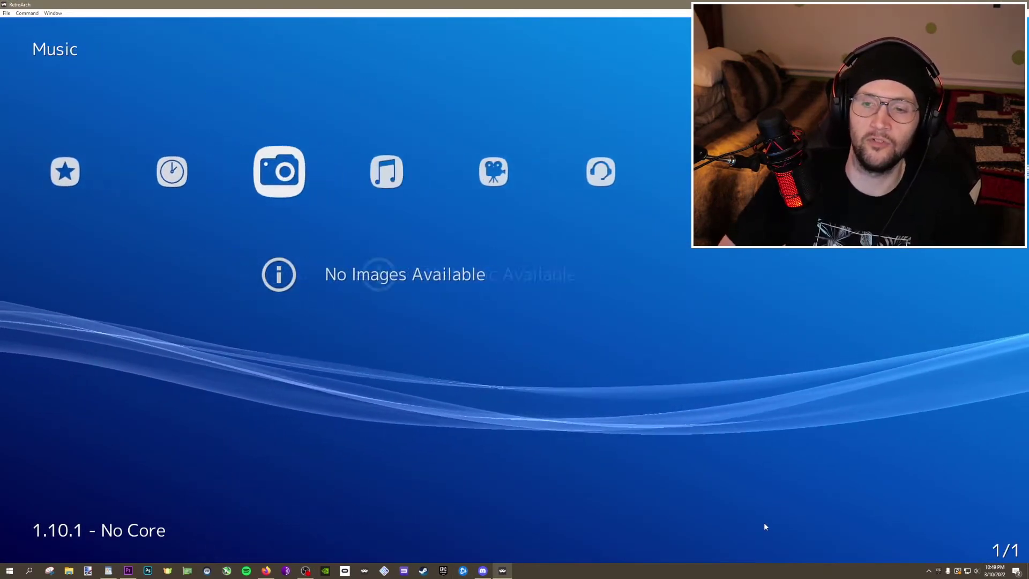
{"action": "key", "text": "Right"}
{"action": "key", "text": "Right"}
{"action": "key", "text": "Right"}
{"action": "key", "text": "Down"}
{"action": "key", "text": "Down"}
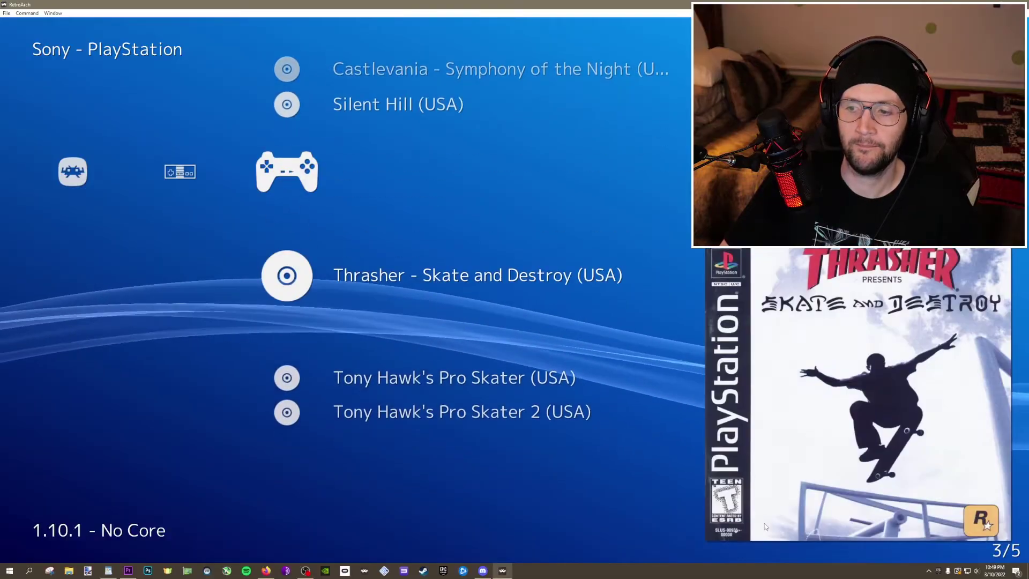
{"action": "key", "text": "Up"}
{"action": "key", "text": "Up"}
{"action": "key", "text": "Up"}
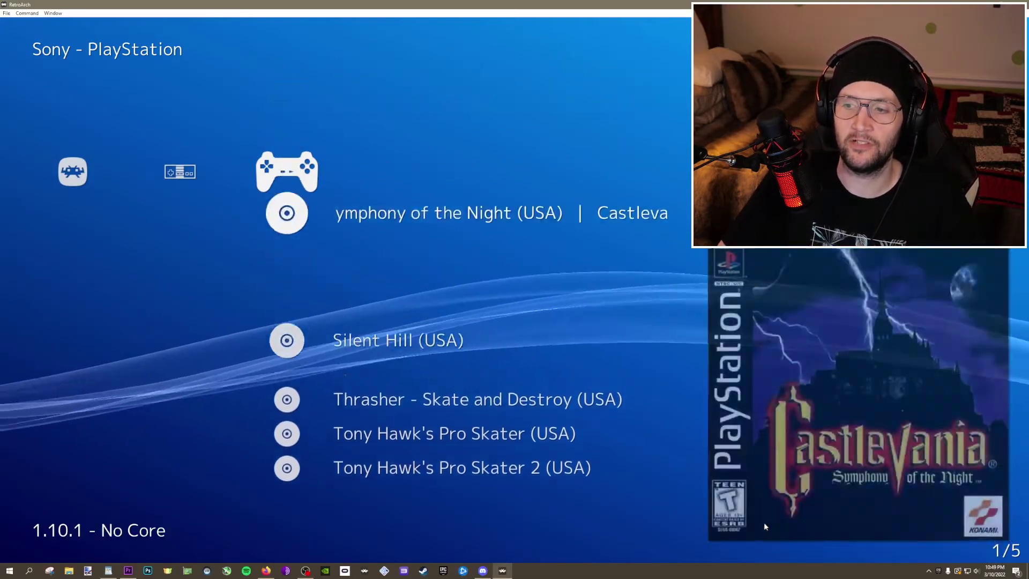
{"action": "key", "text": "Left"}
{"action": "key", "text": "Down"}
{"action": "key", "text": "Down"}
{"action": "key", "text": "Down"}
{"action": "key", "text": "Down"}
{"action": "key", "text": "Down"}
{"action": "key", "text": "Down"}
{"action": "key", "text": "Down"}
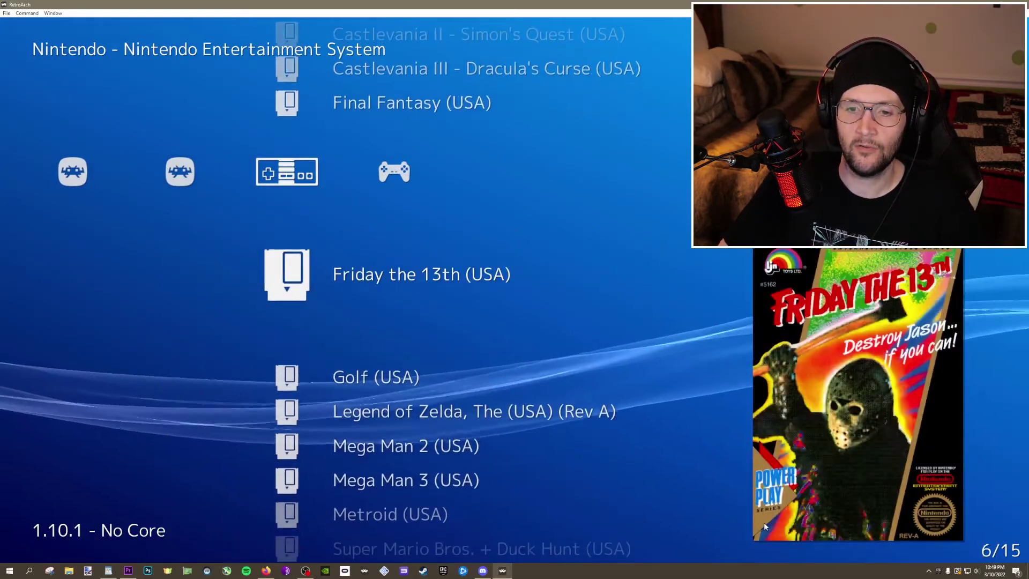
{"action": "key", "text": "Down"}
{"action": "key", "text": "Down"}
{"action": "key", "text": "Down"}
{"action": "key", "text": "Down"}
{"action": "key", "text": "Down"}
{"action": "key", "text": "Down"}
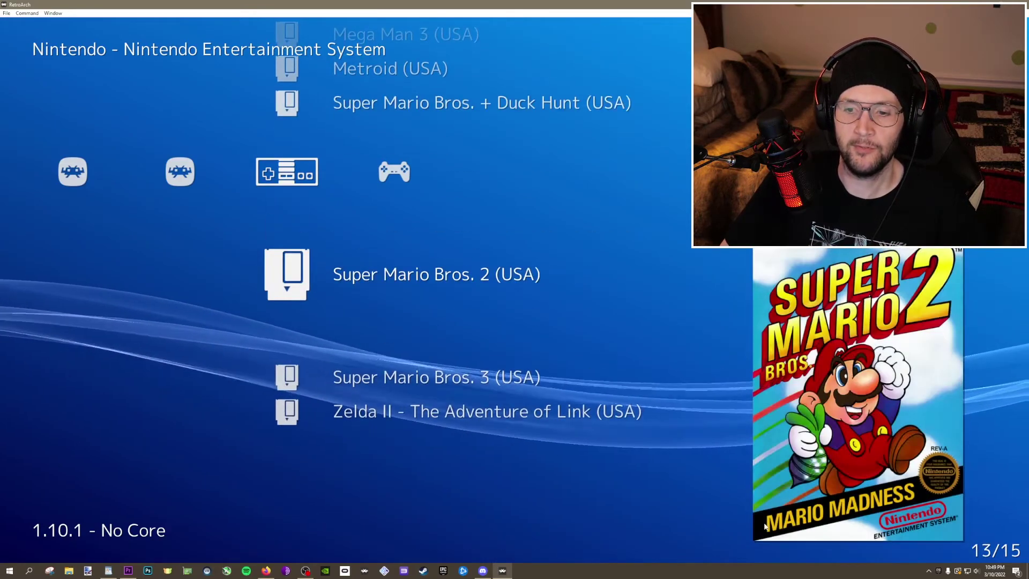
{"action": "key", "text": "Up"}
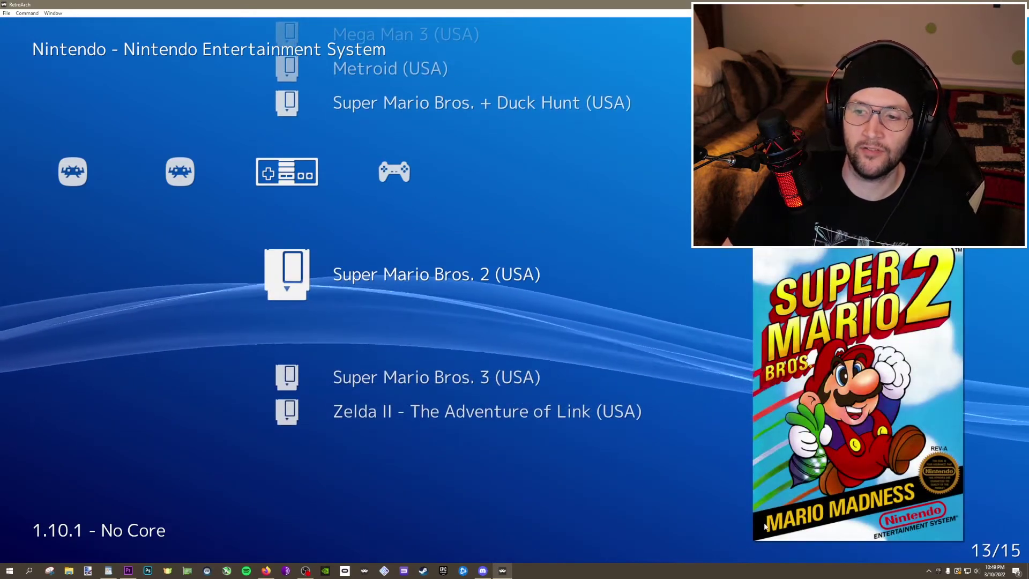
{"action": "key", "text": "Right"}
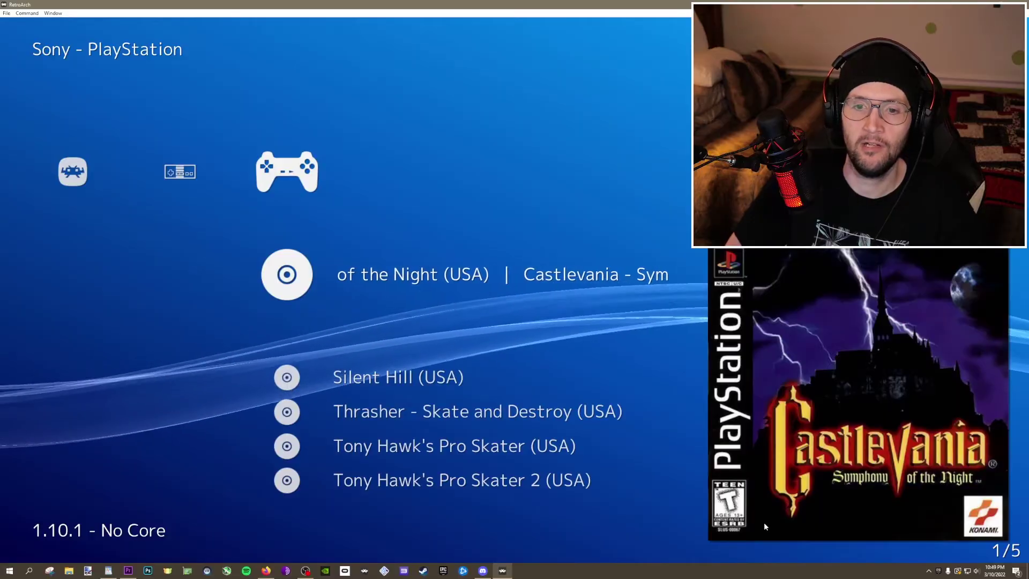
{"action": "key", "text": "Down"}
{"action": "key", "text": "Down"}
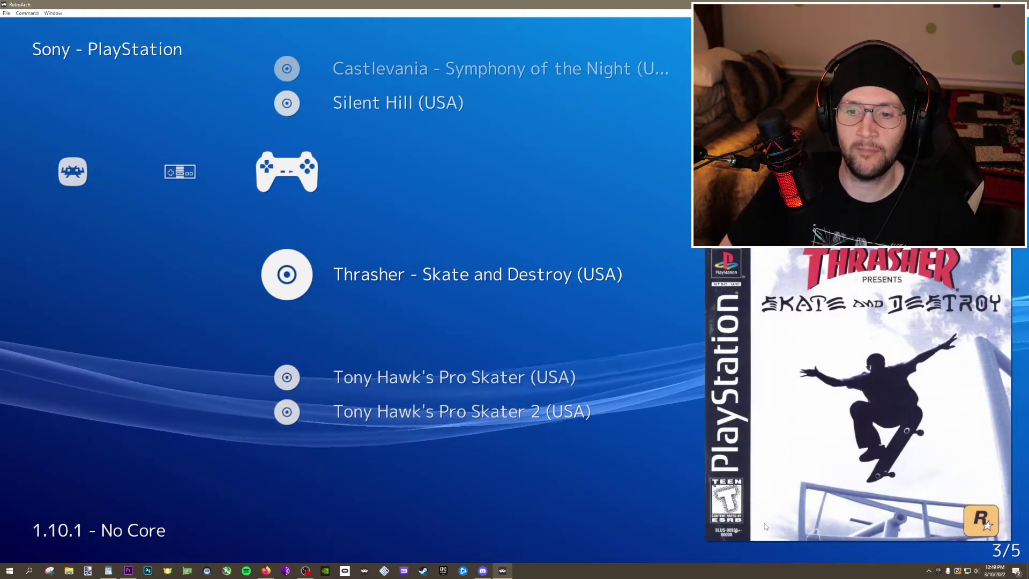